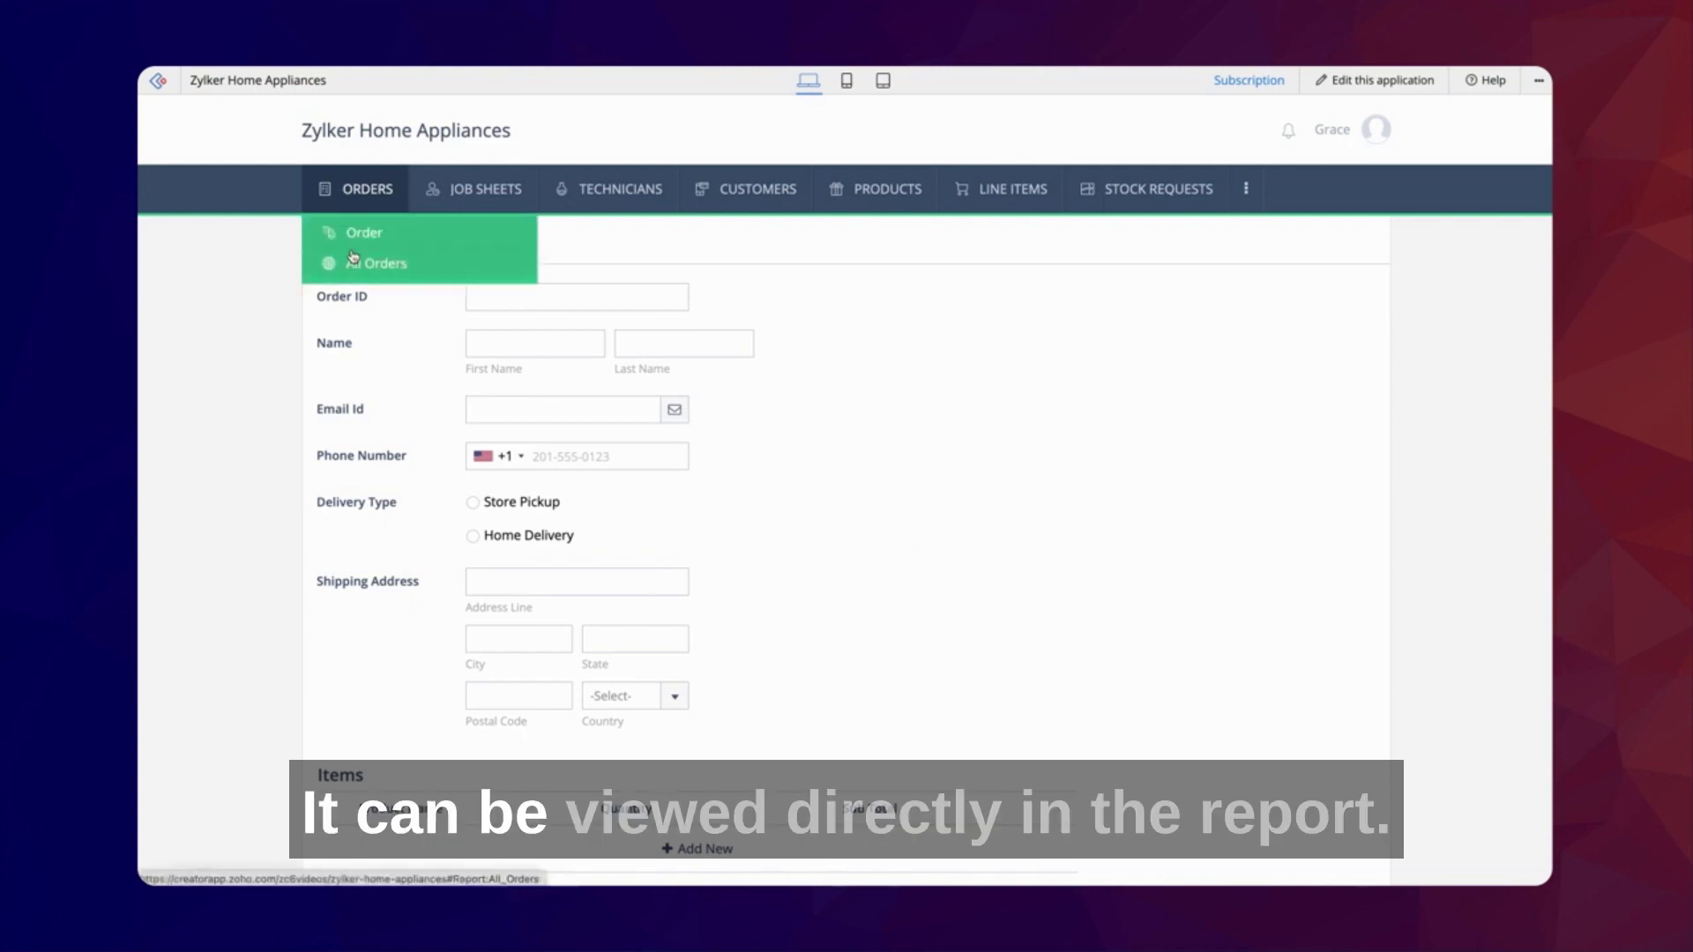
- View the All Orders report and order page options, then return to the blank Order form
click(376, 262)
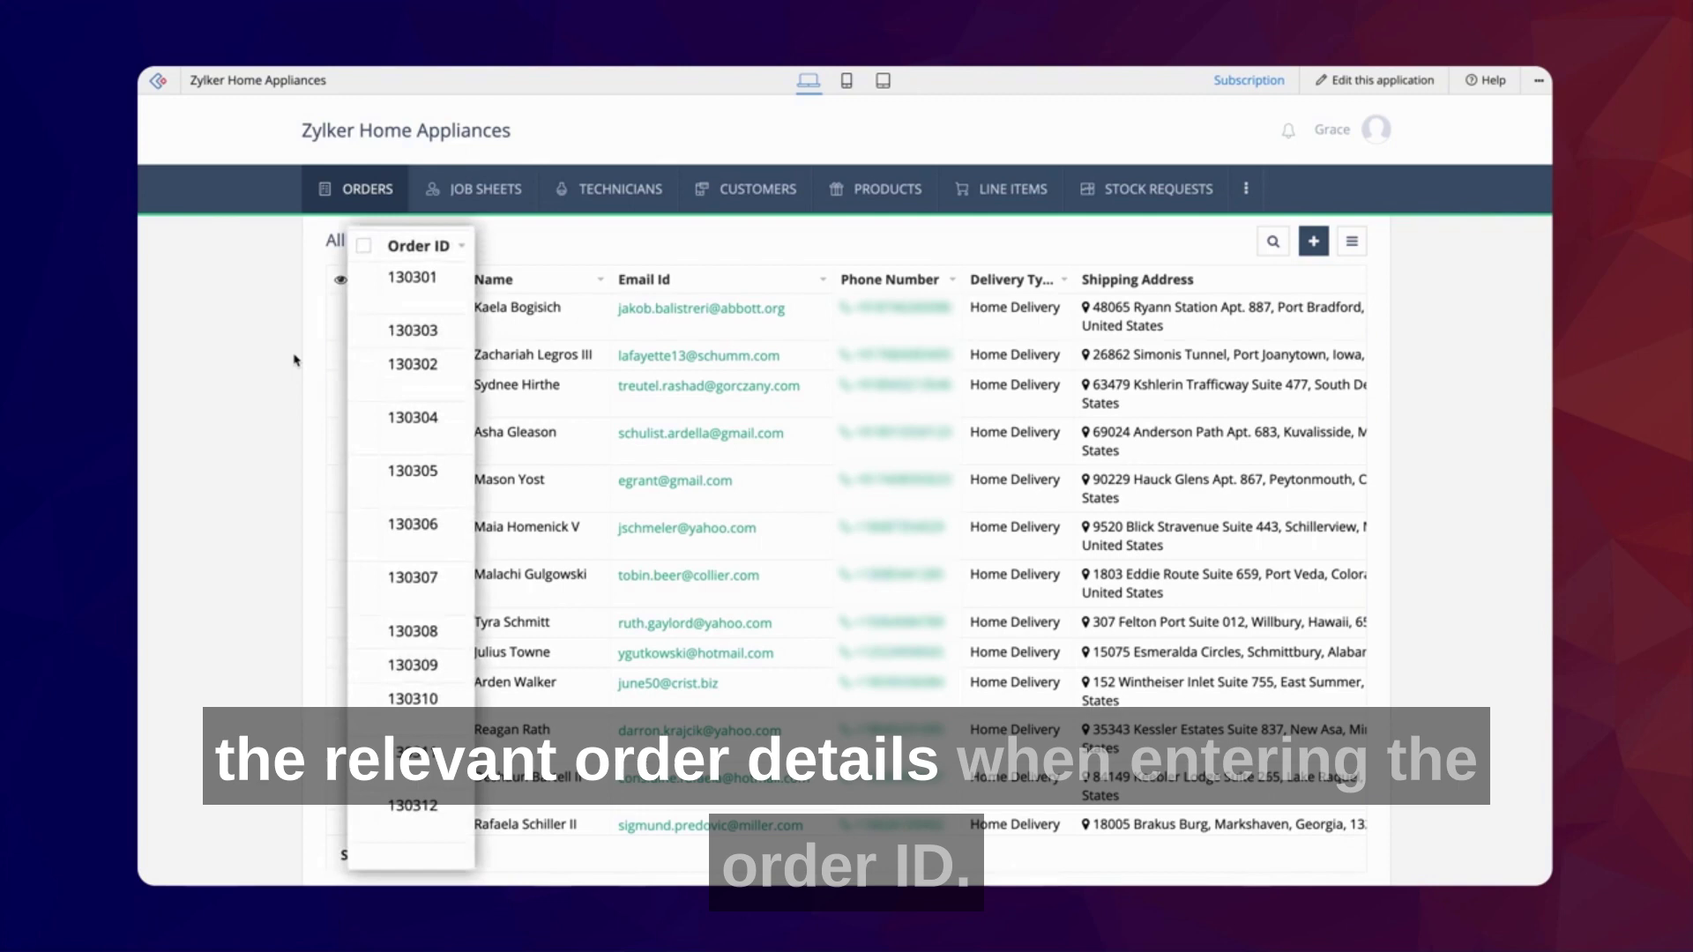
click(355, 188)
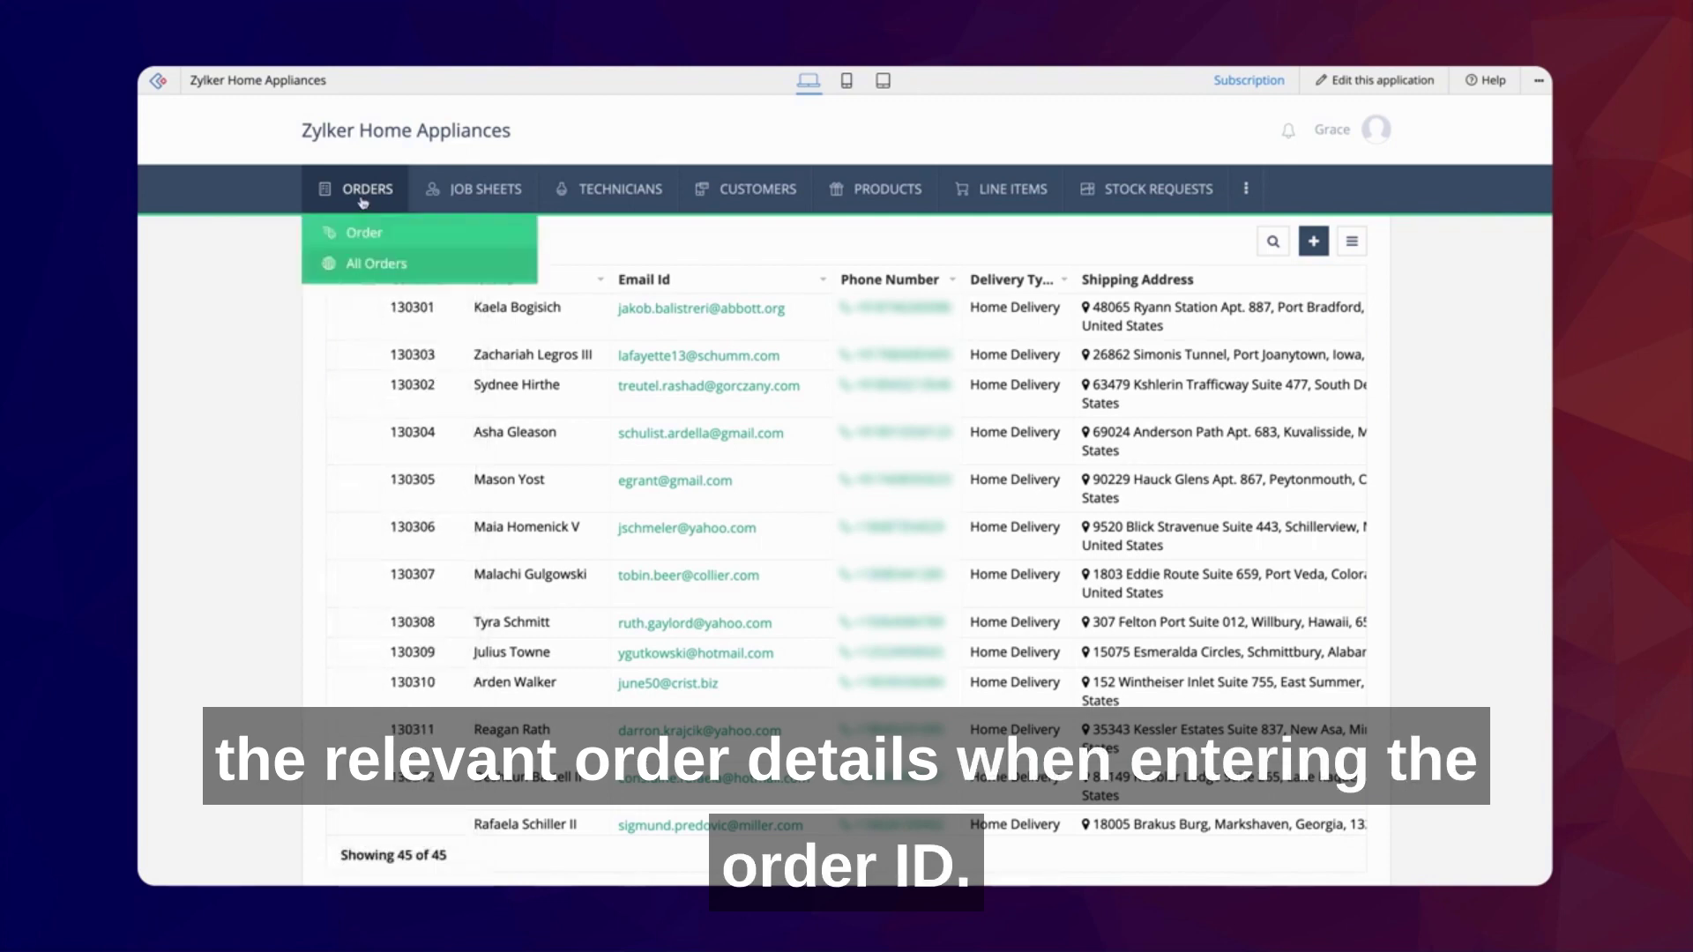
click(364, 233)
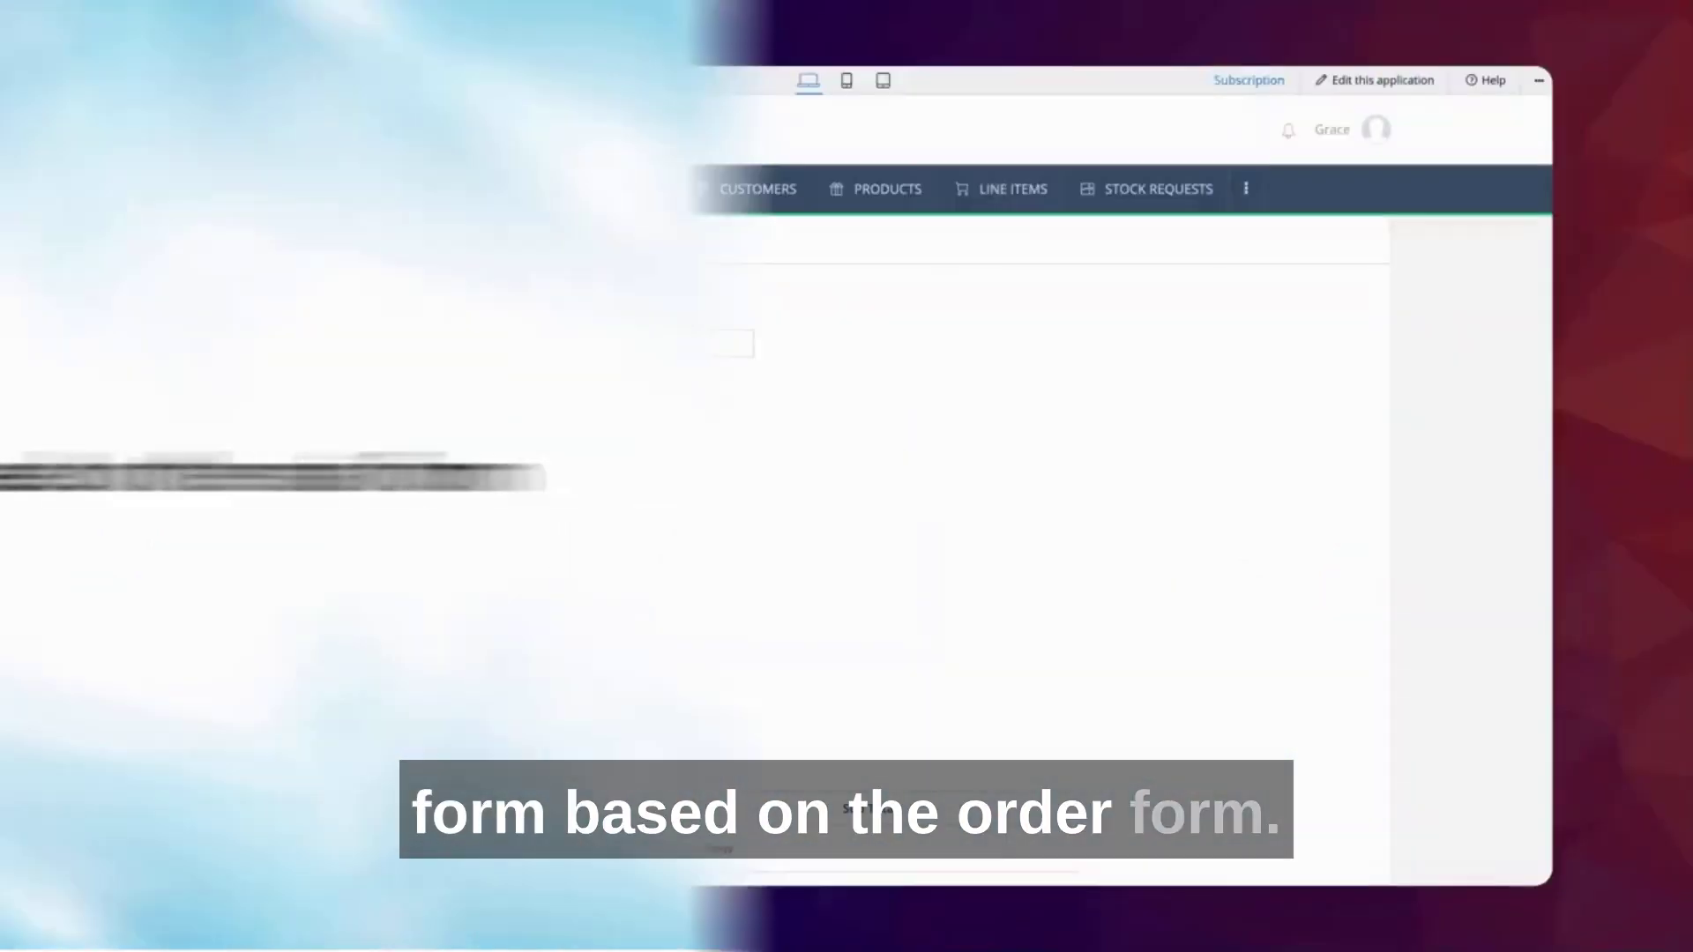
- Switch to edit mode and choose Duplicate from the Order form's actions menu
click(1390, 79)
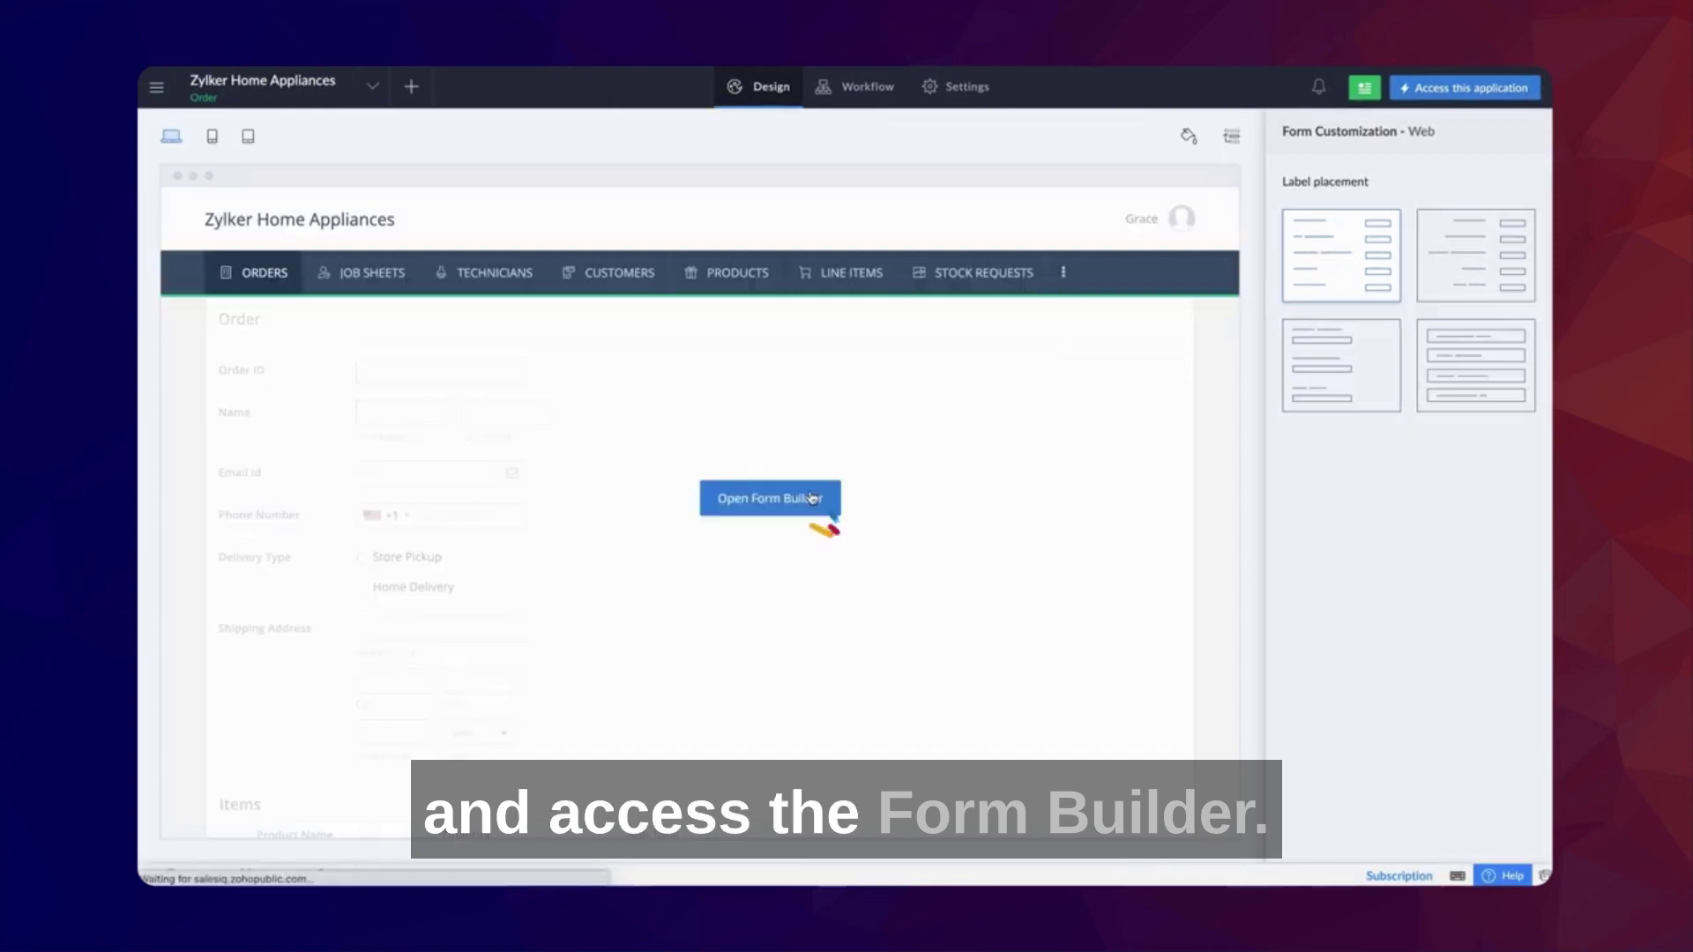
click(813, 500)
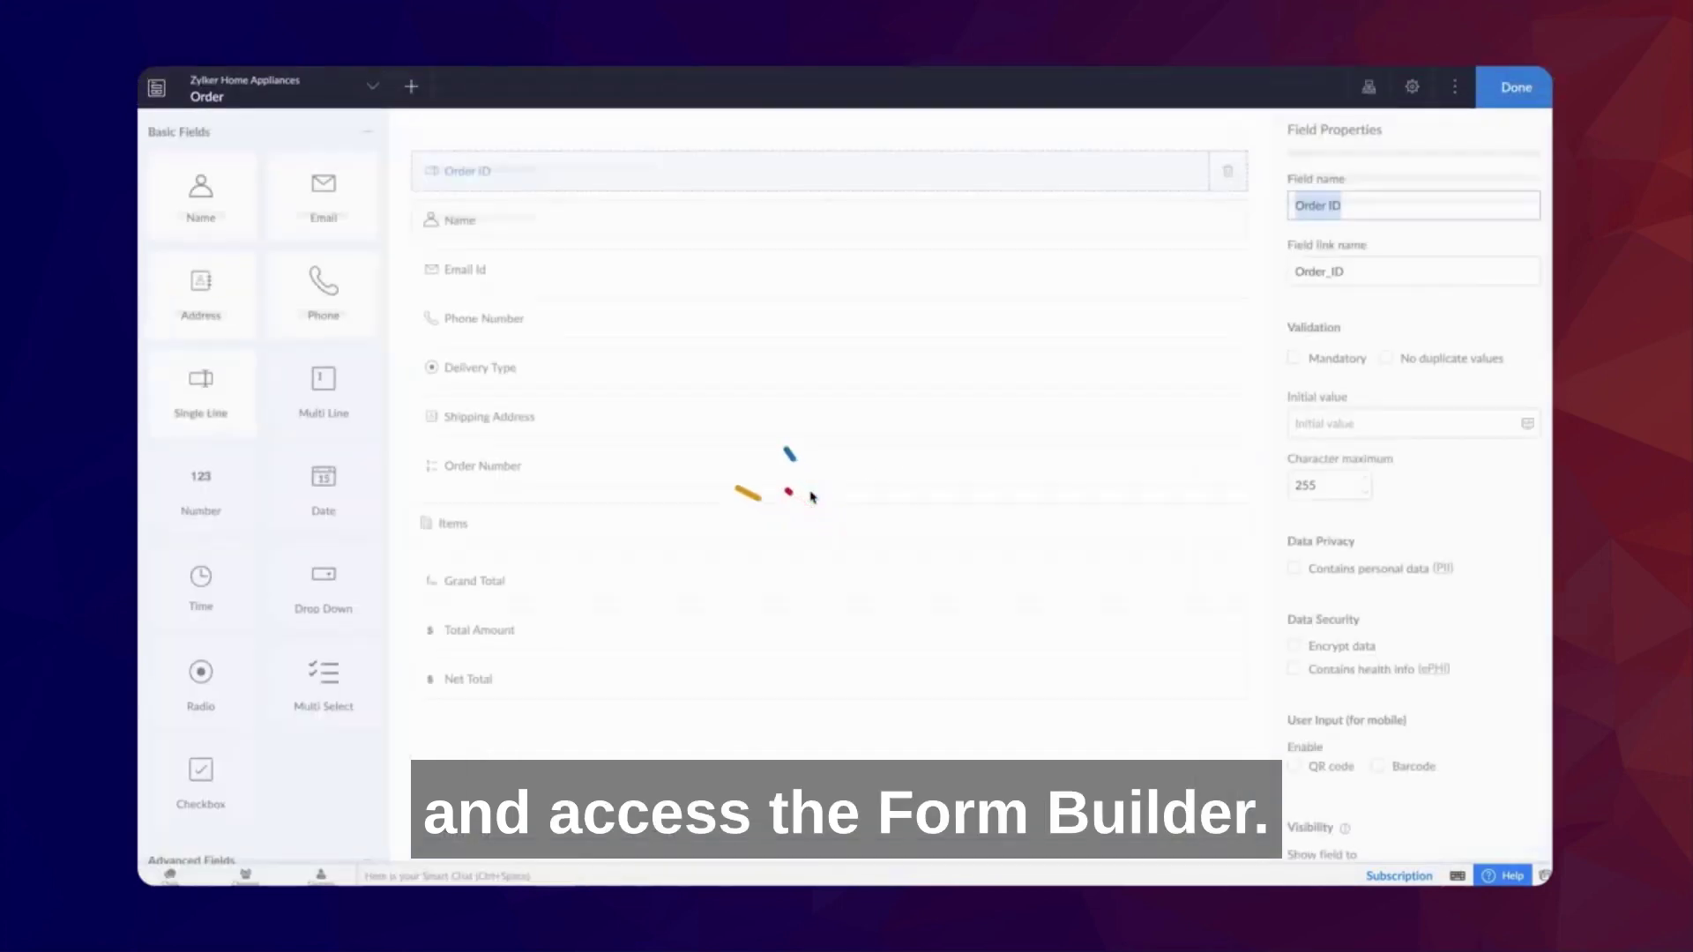
click(1454, 87)
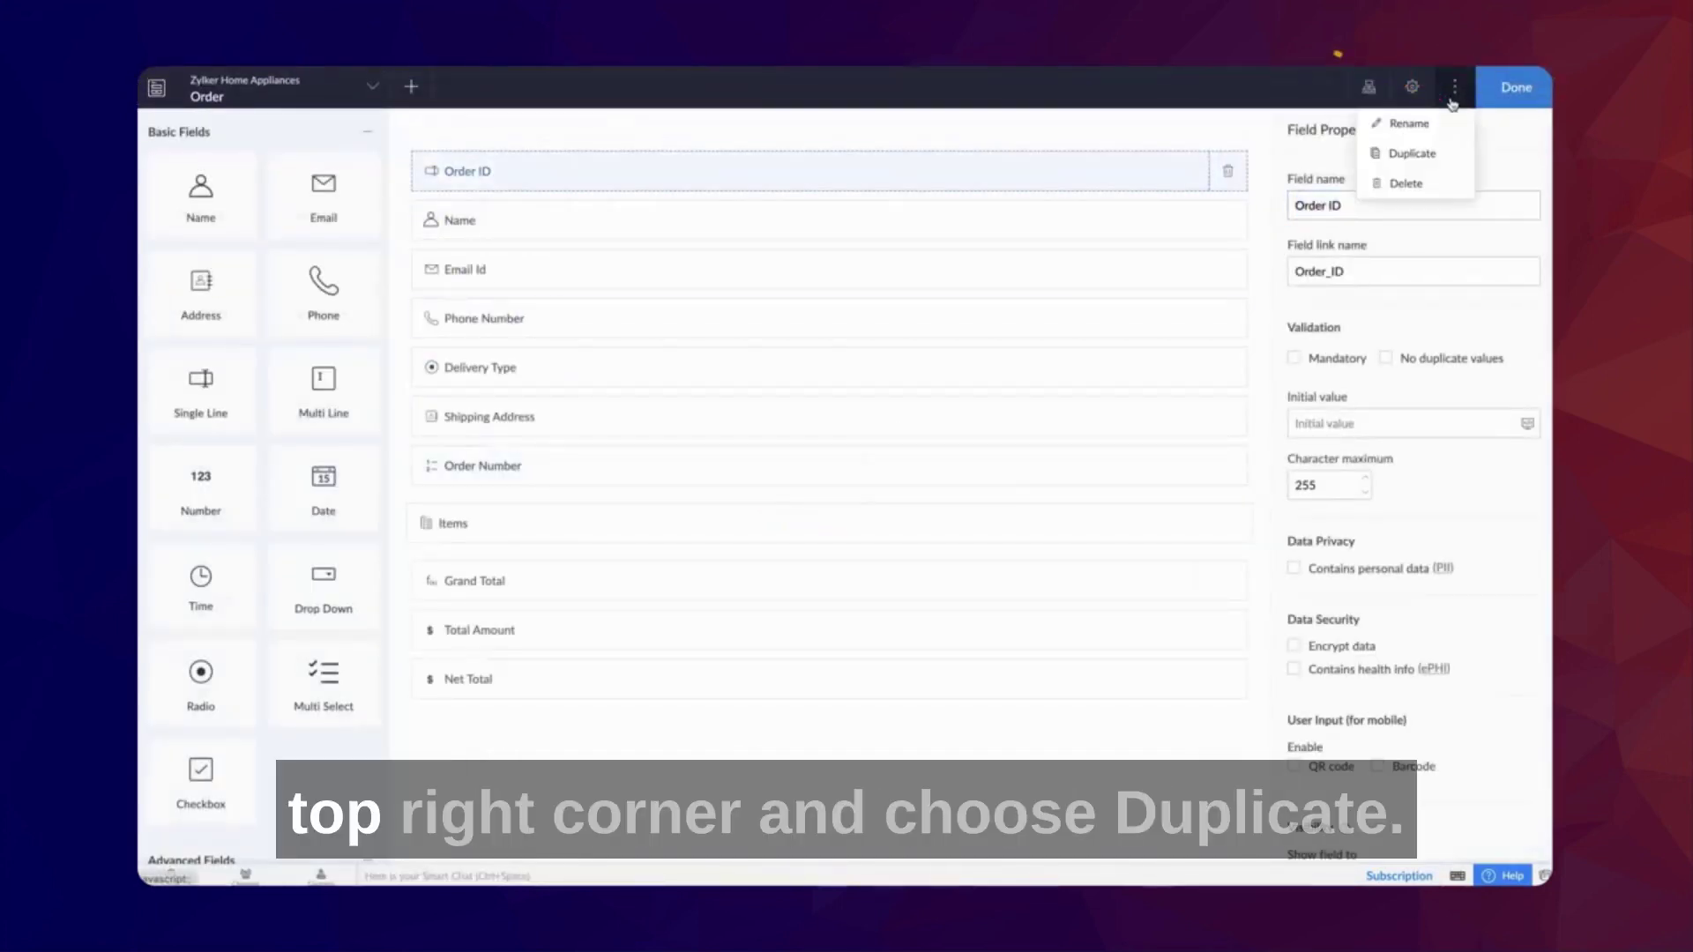
click(1402, 148)
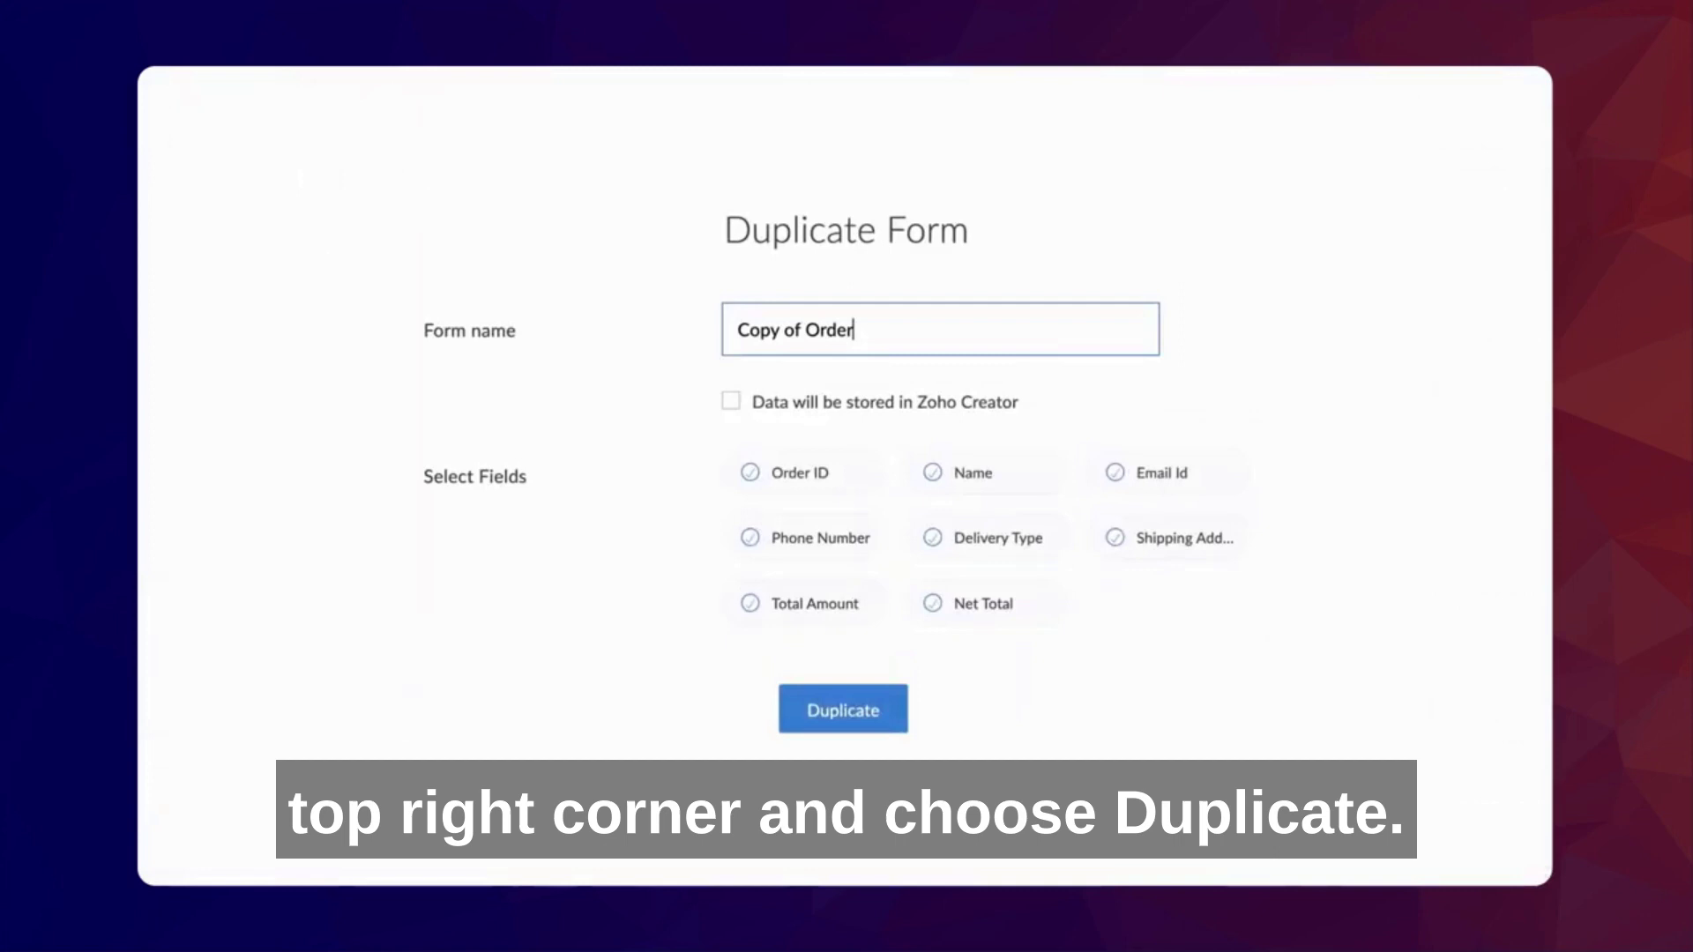
- Name the copy 'Order Details', excluding Name, Phone Number and Delivery Type so only Order ID remains
triple_click(940, 330)
text(Order Details)
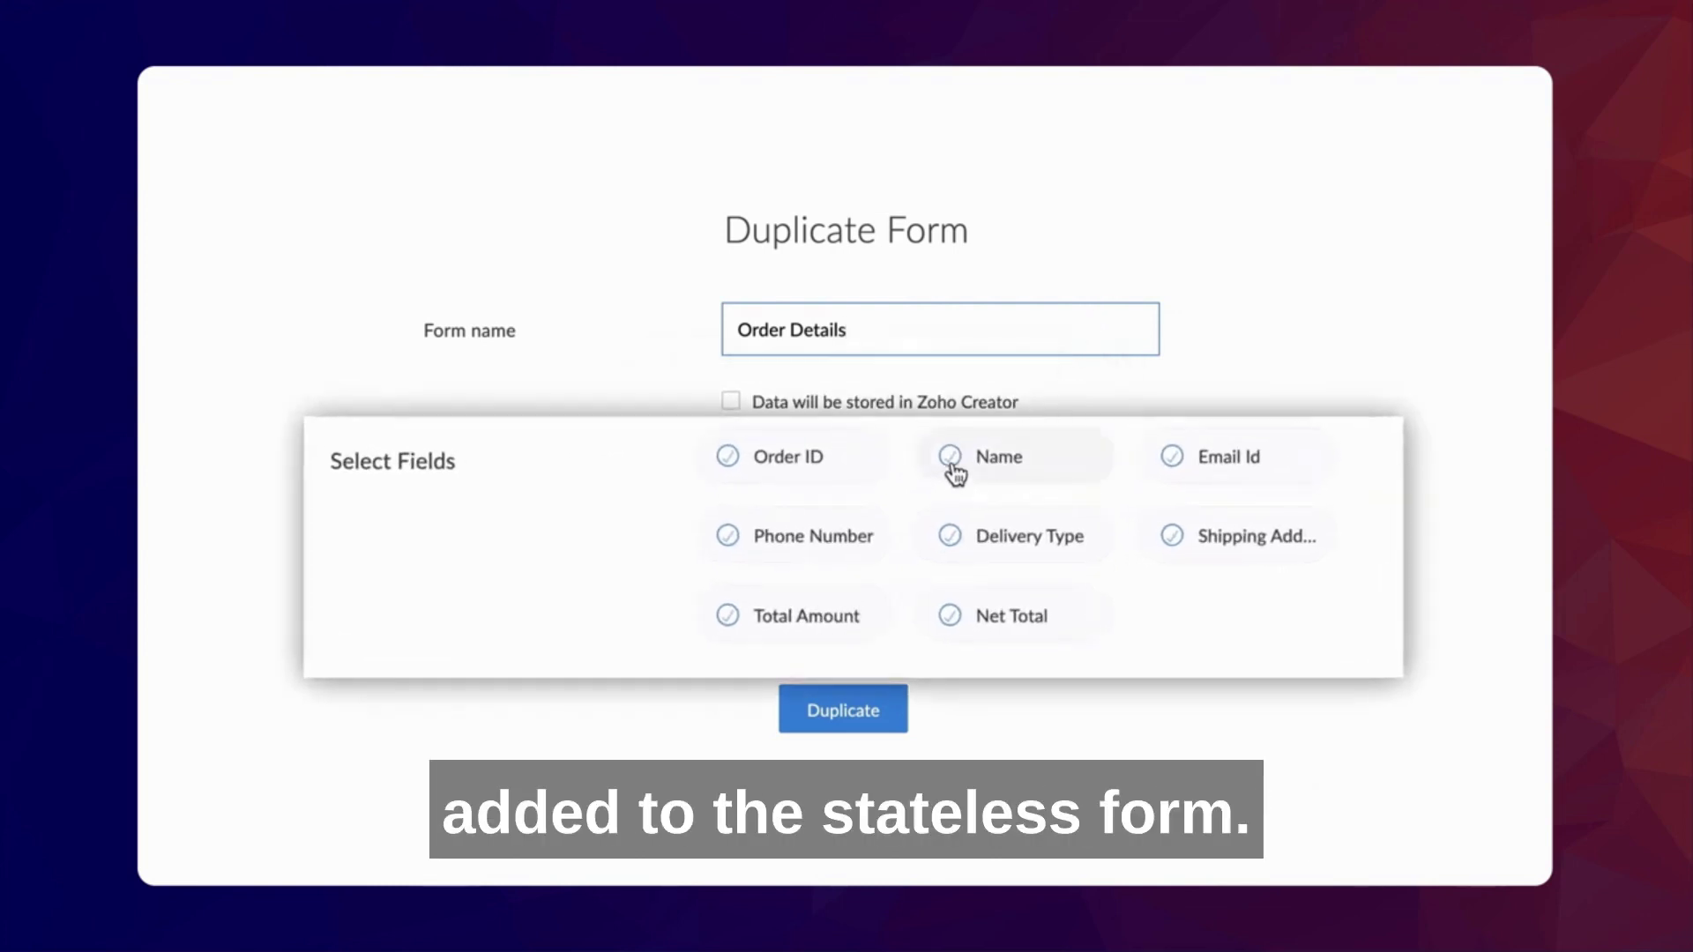
click(951, 458)
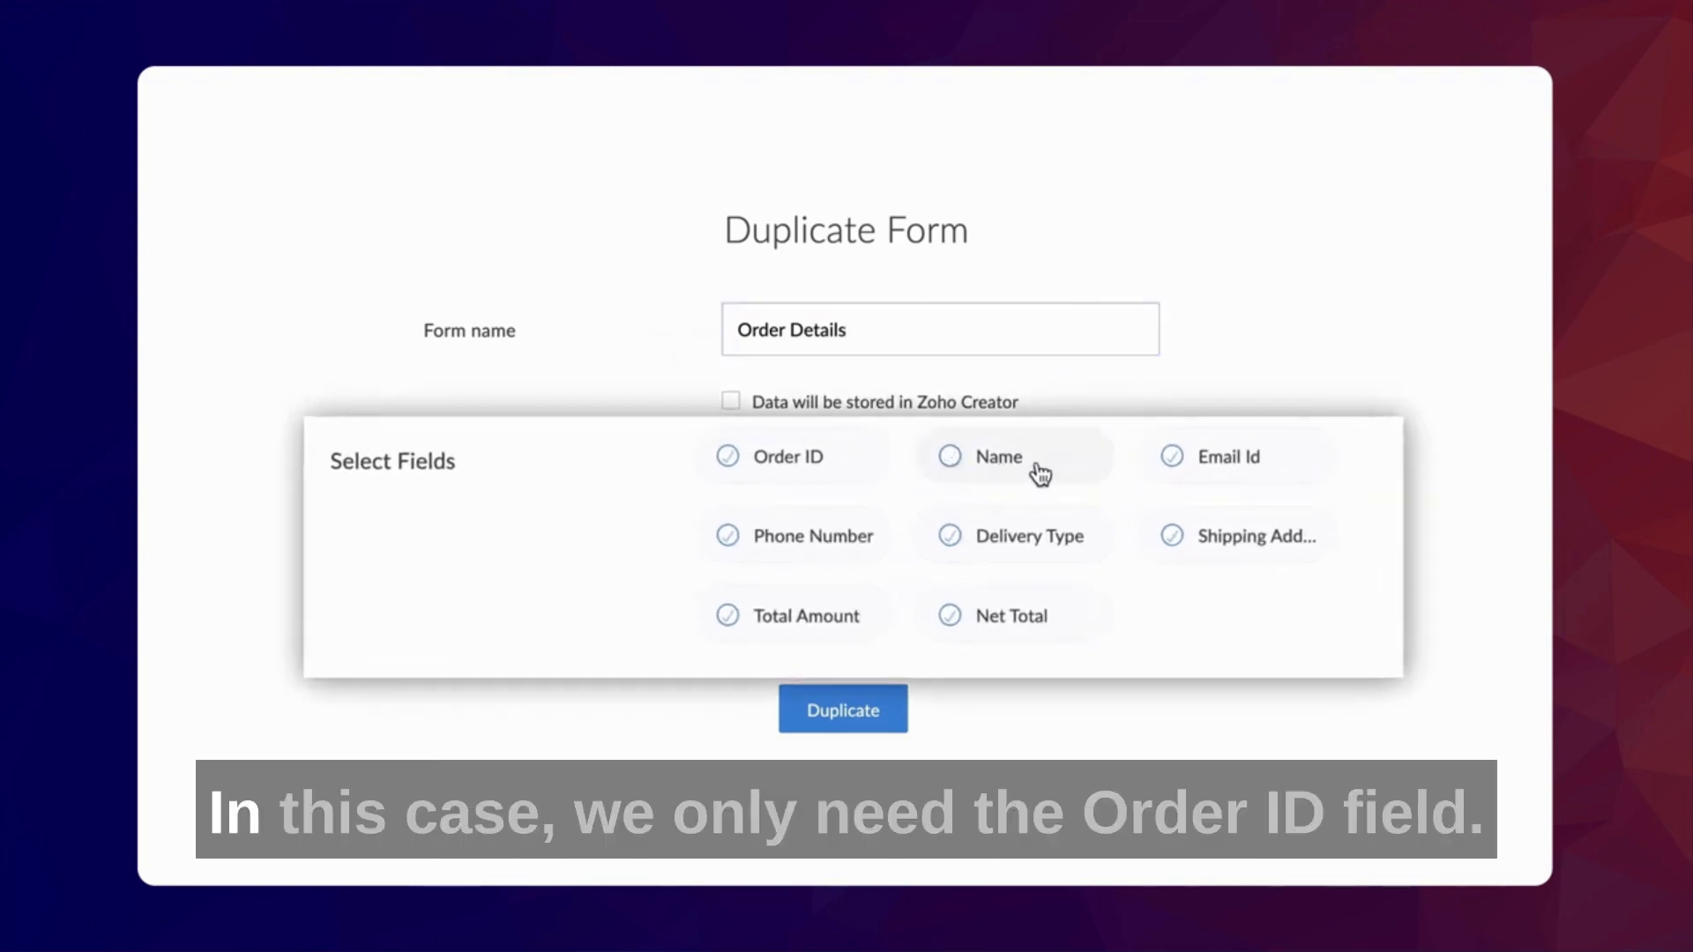
click(727, 536)
click(949, 536)
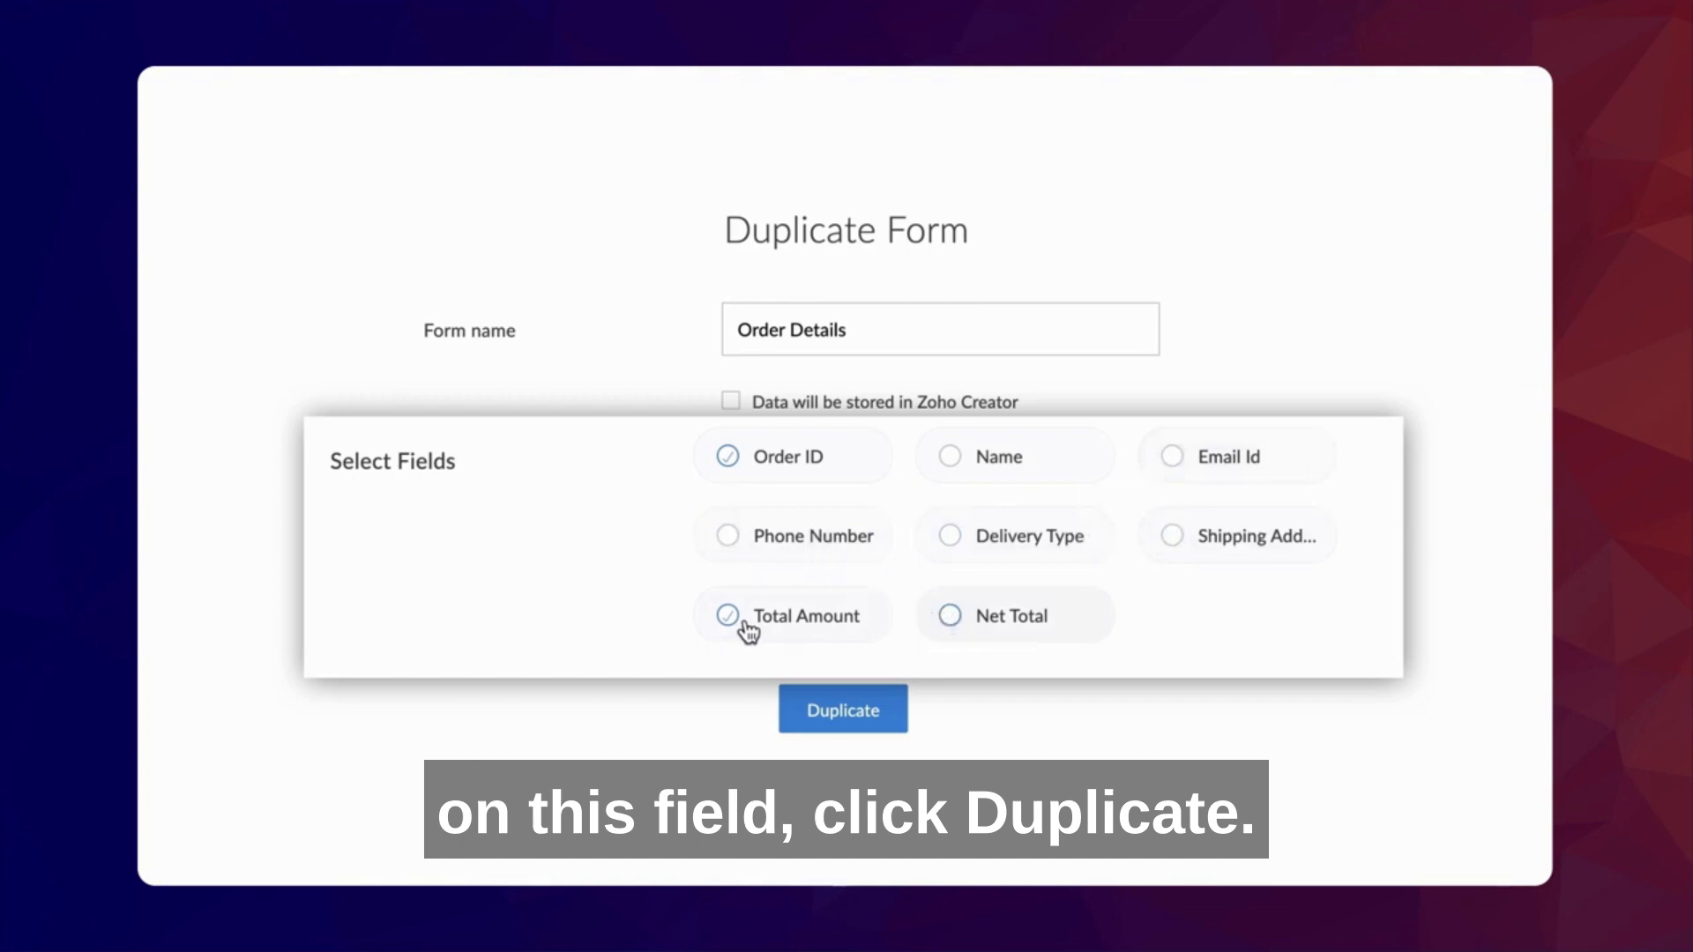
click(843, 710)
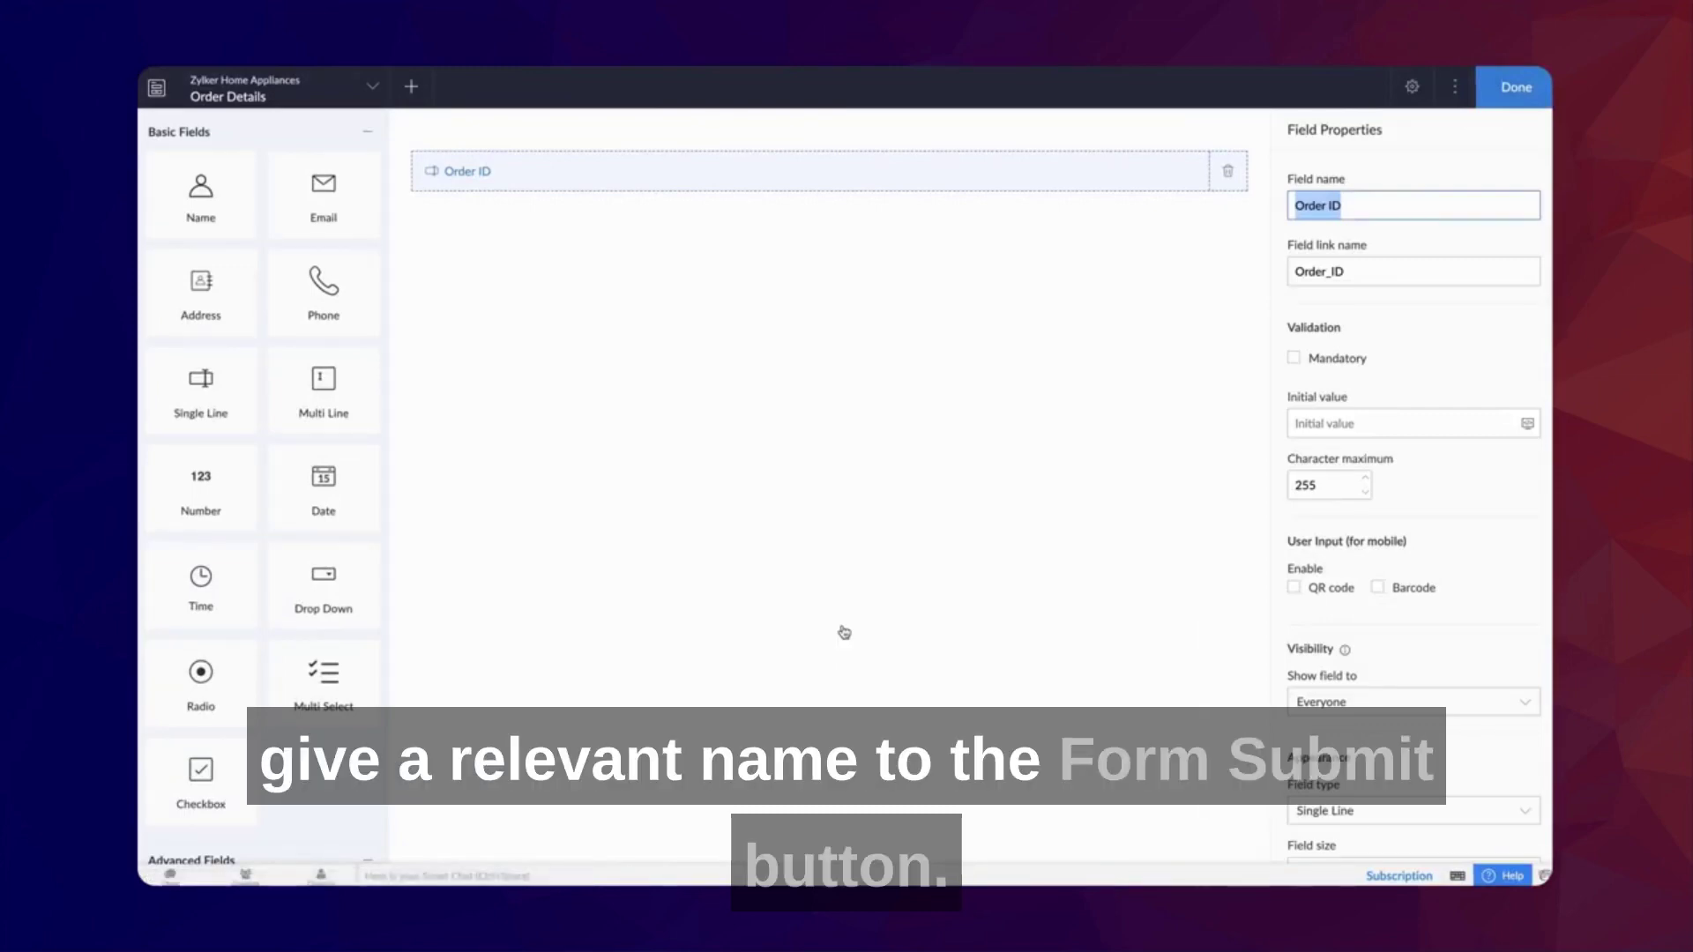
- Rename the field and its link name to 'Enter Order ID' and the Submit button to Search
key(Home)
text(Enter)
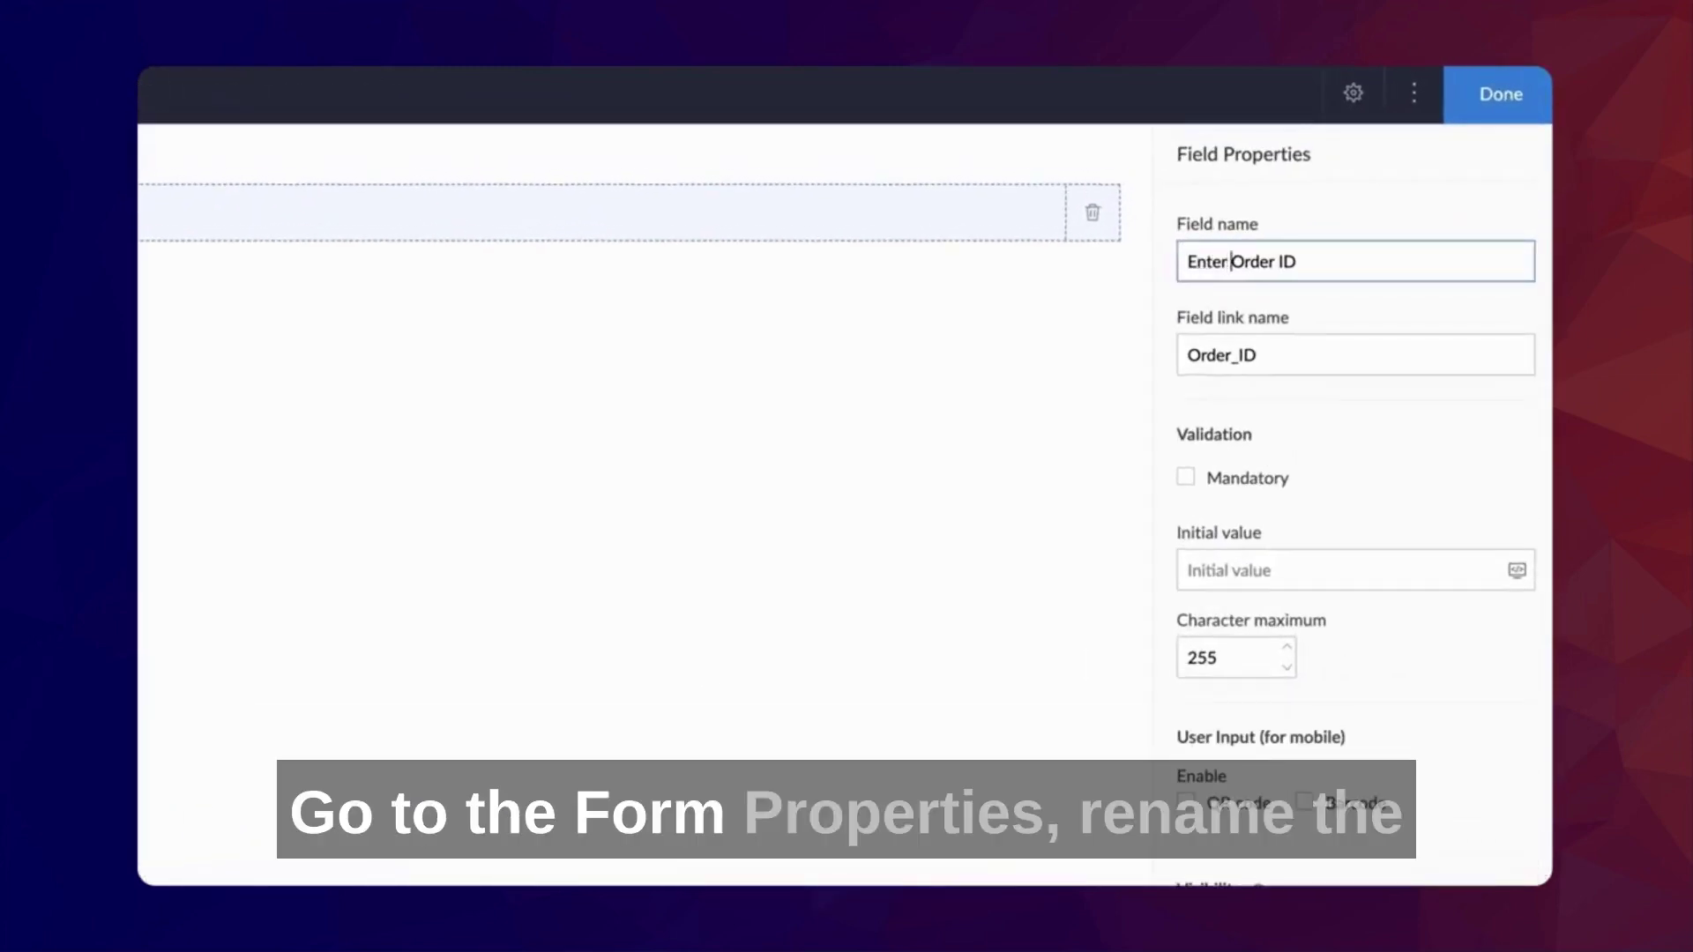
click(1188, 354)
text(Enter_)
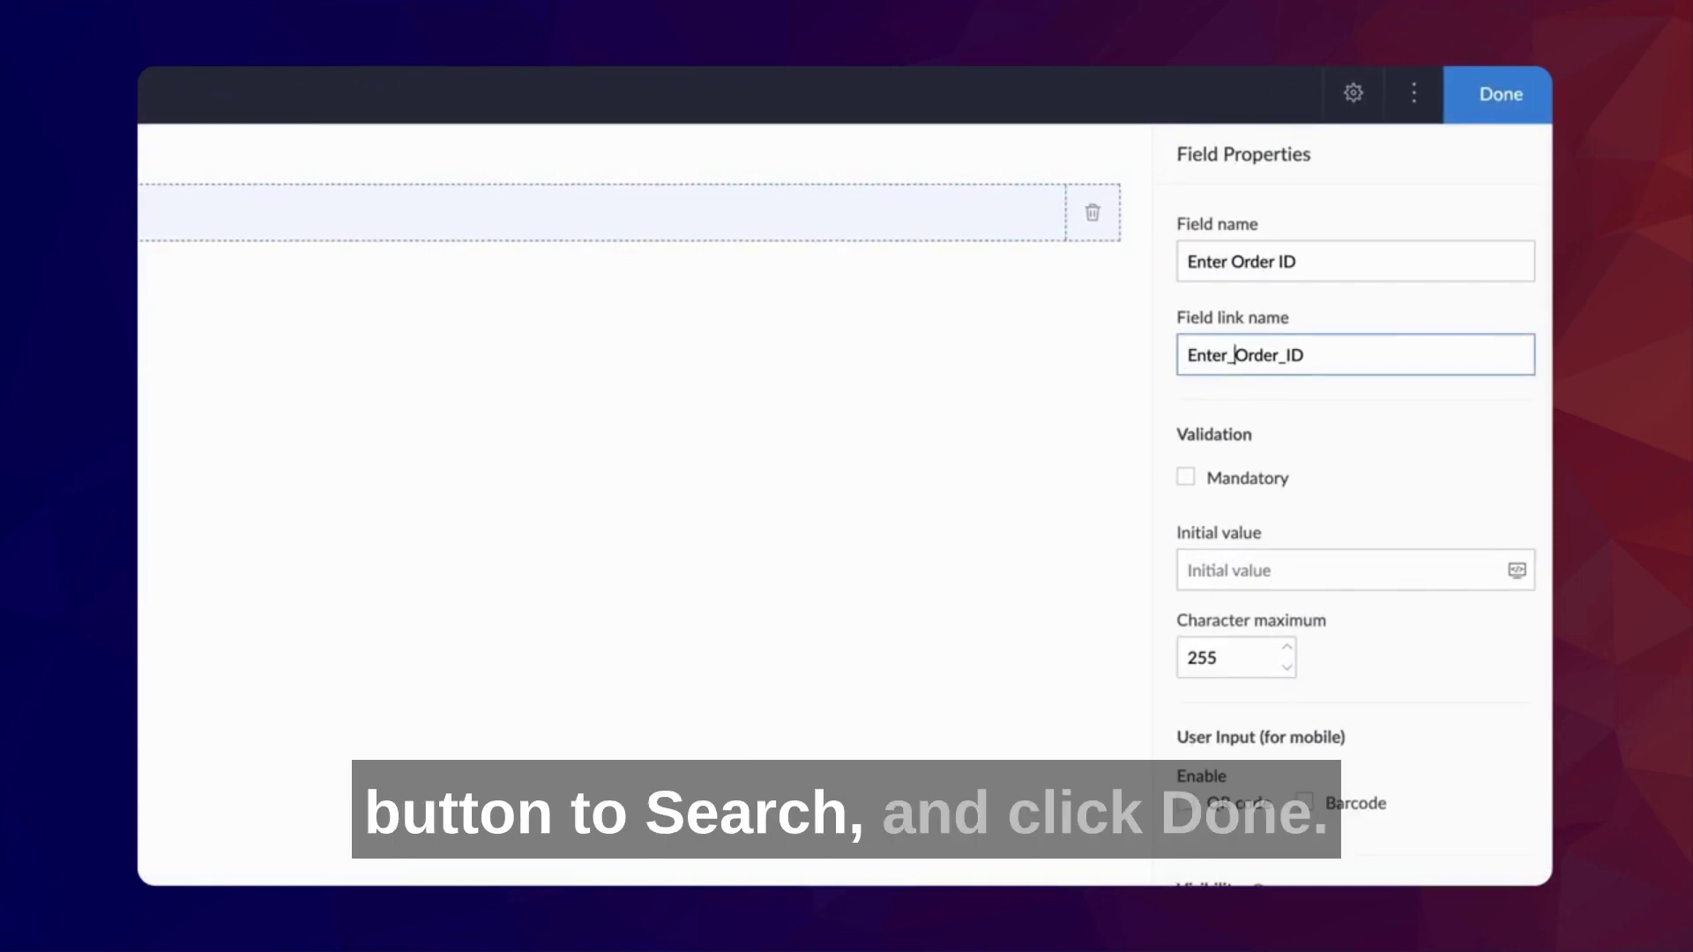
click(1353, 92)
click(1515, 235)
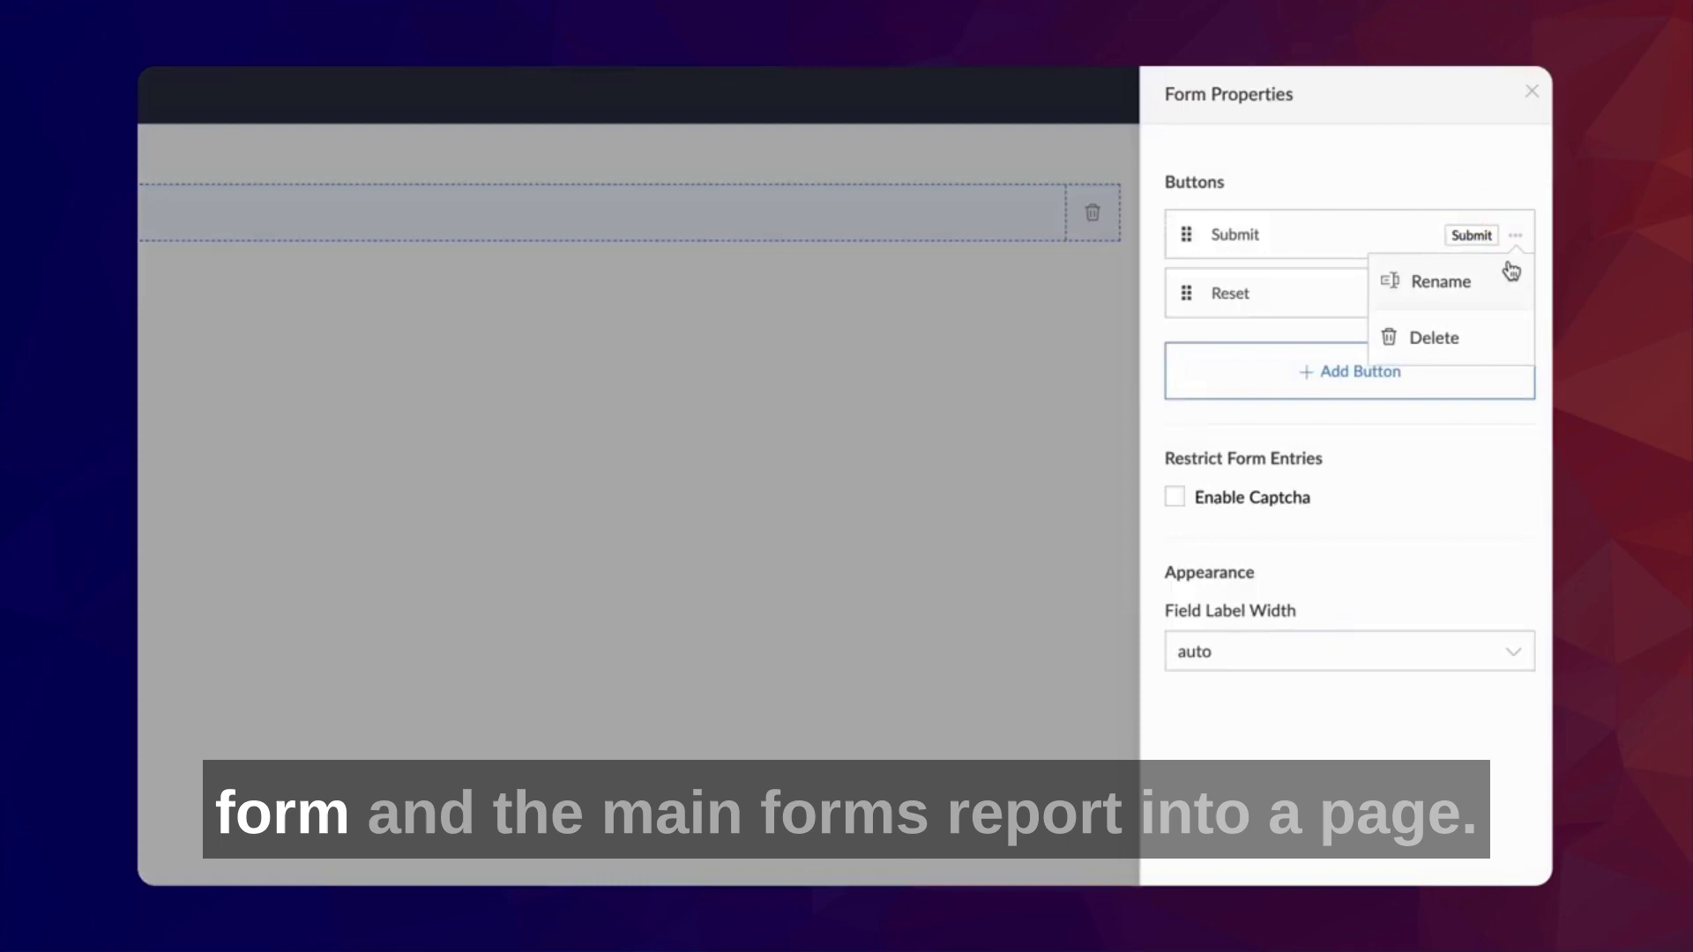
click(1481, 279)
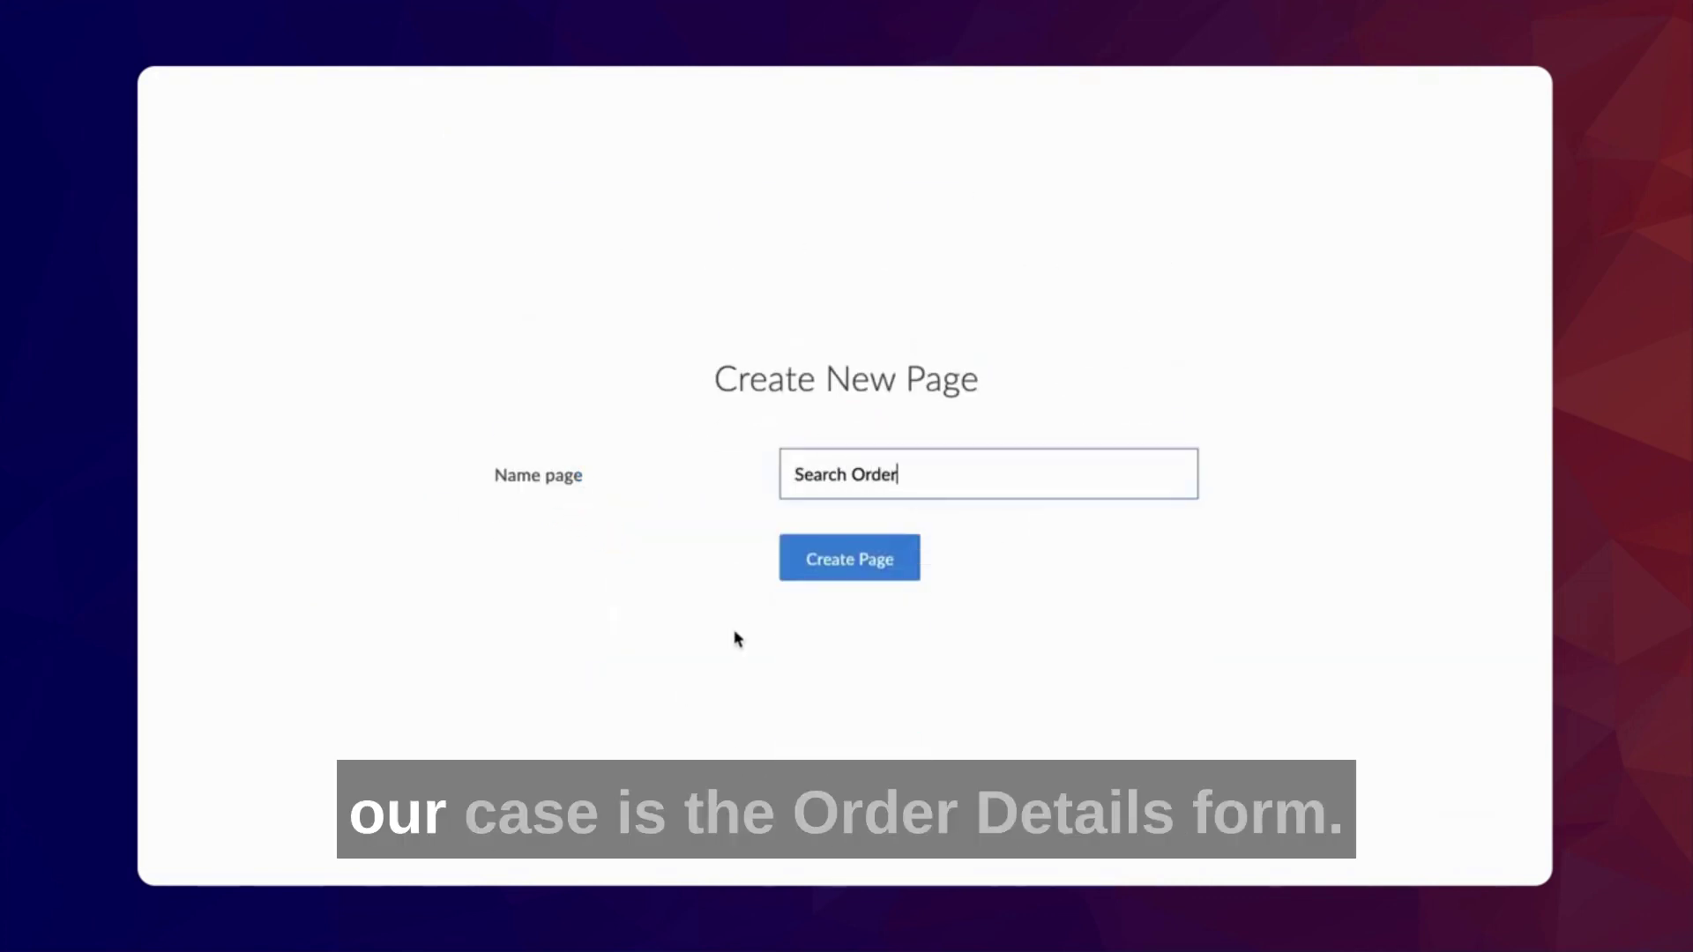
- Create the 'Search Order' page and embed the Order Details form as a form
click(849, 558)
click(185, 295)
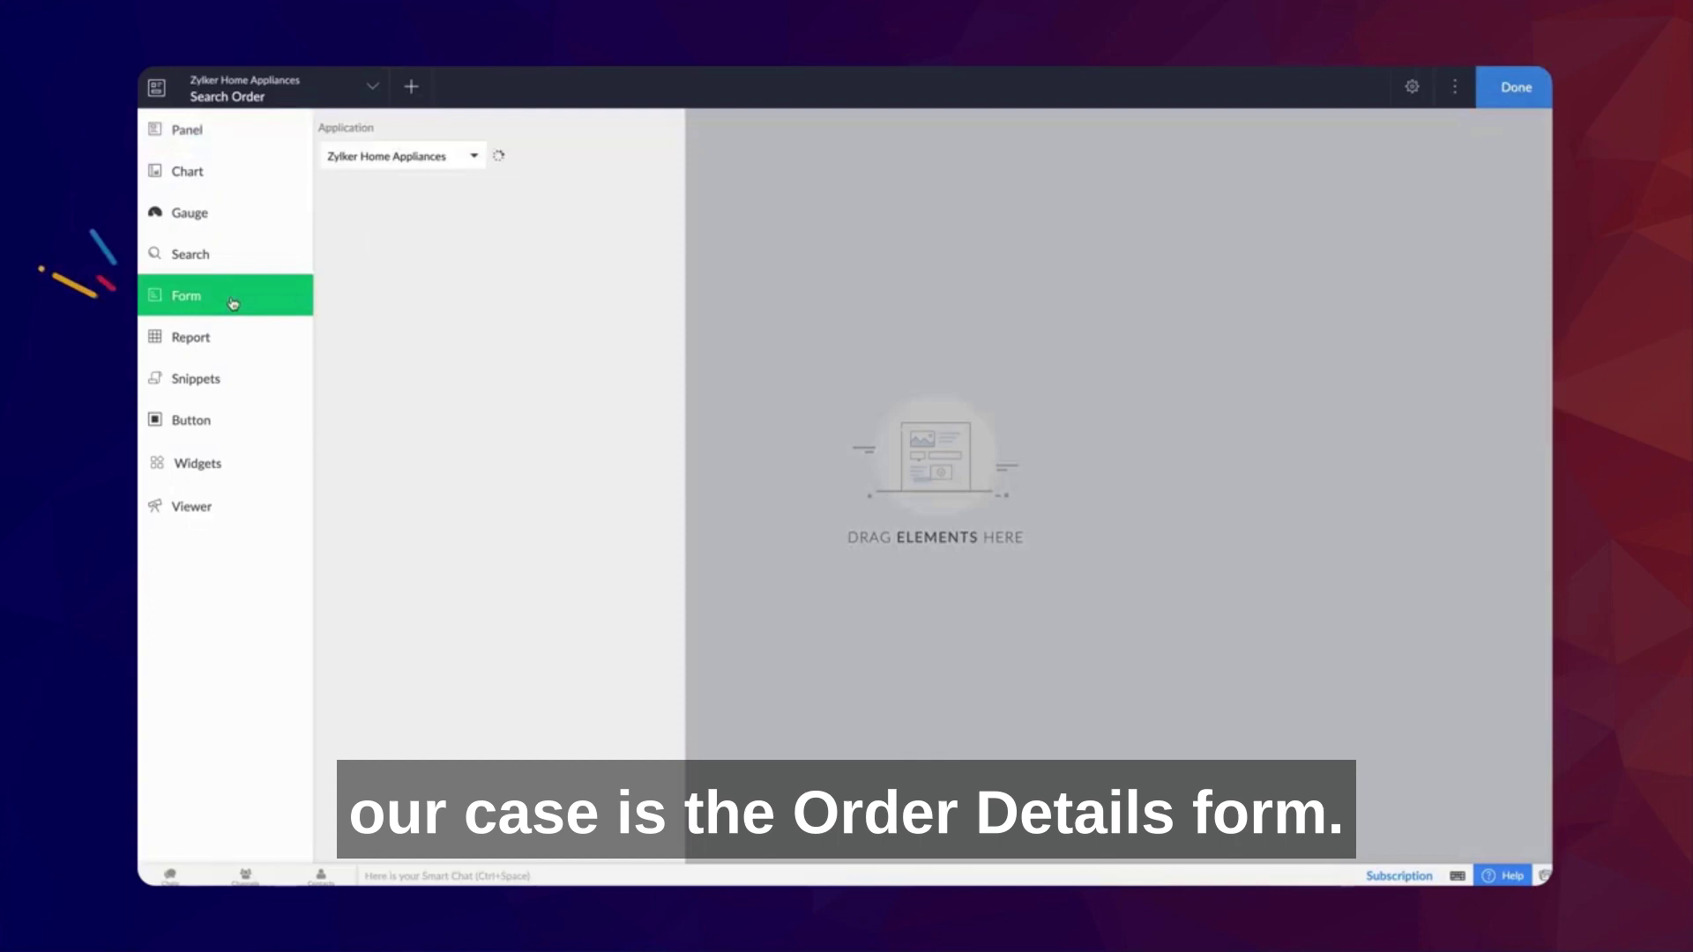
click(548, 156)
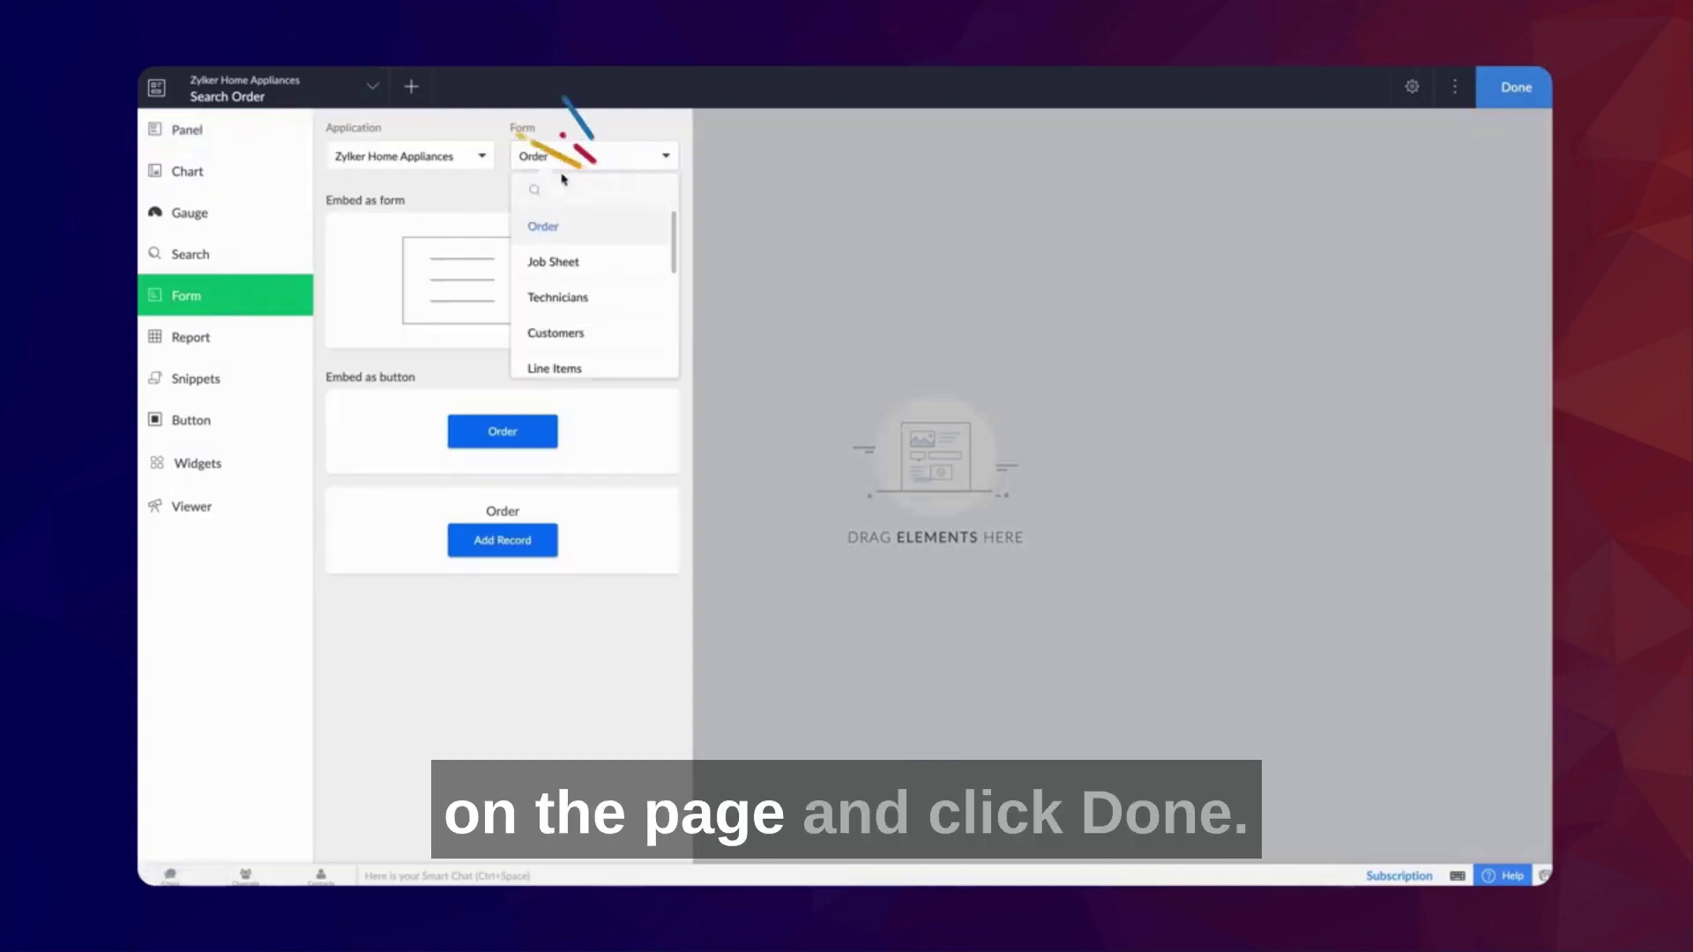
scroll(569, 277, down, 3)
scroll(569, 292, down, 3)
click(562, 326)
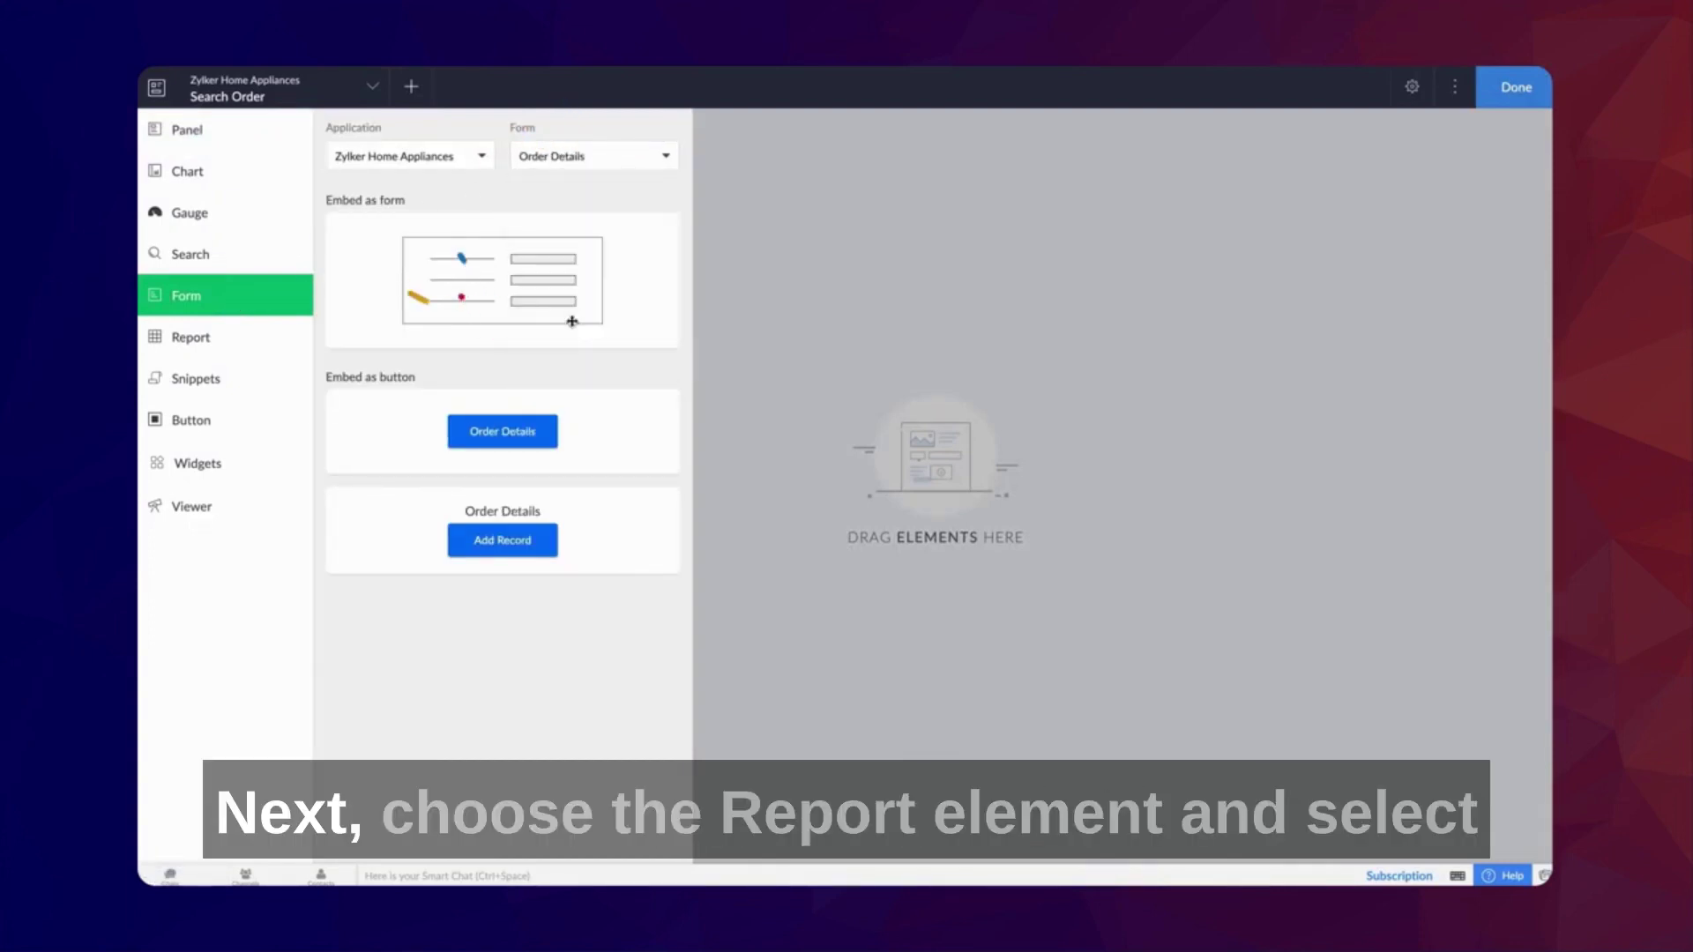
drag(549, 299, 705, 230)
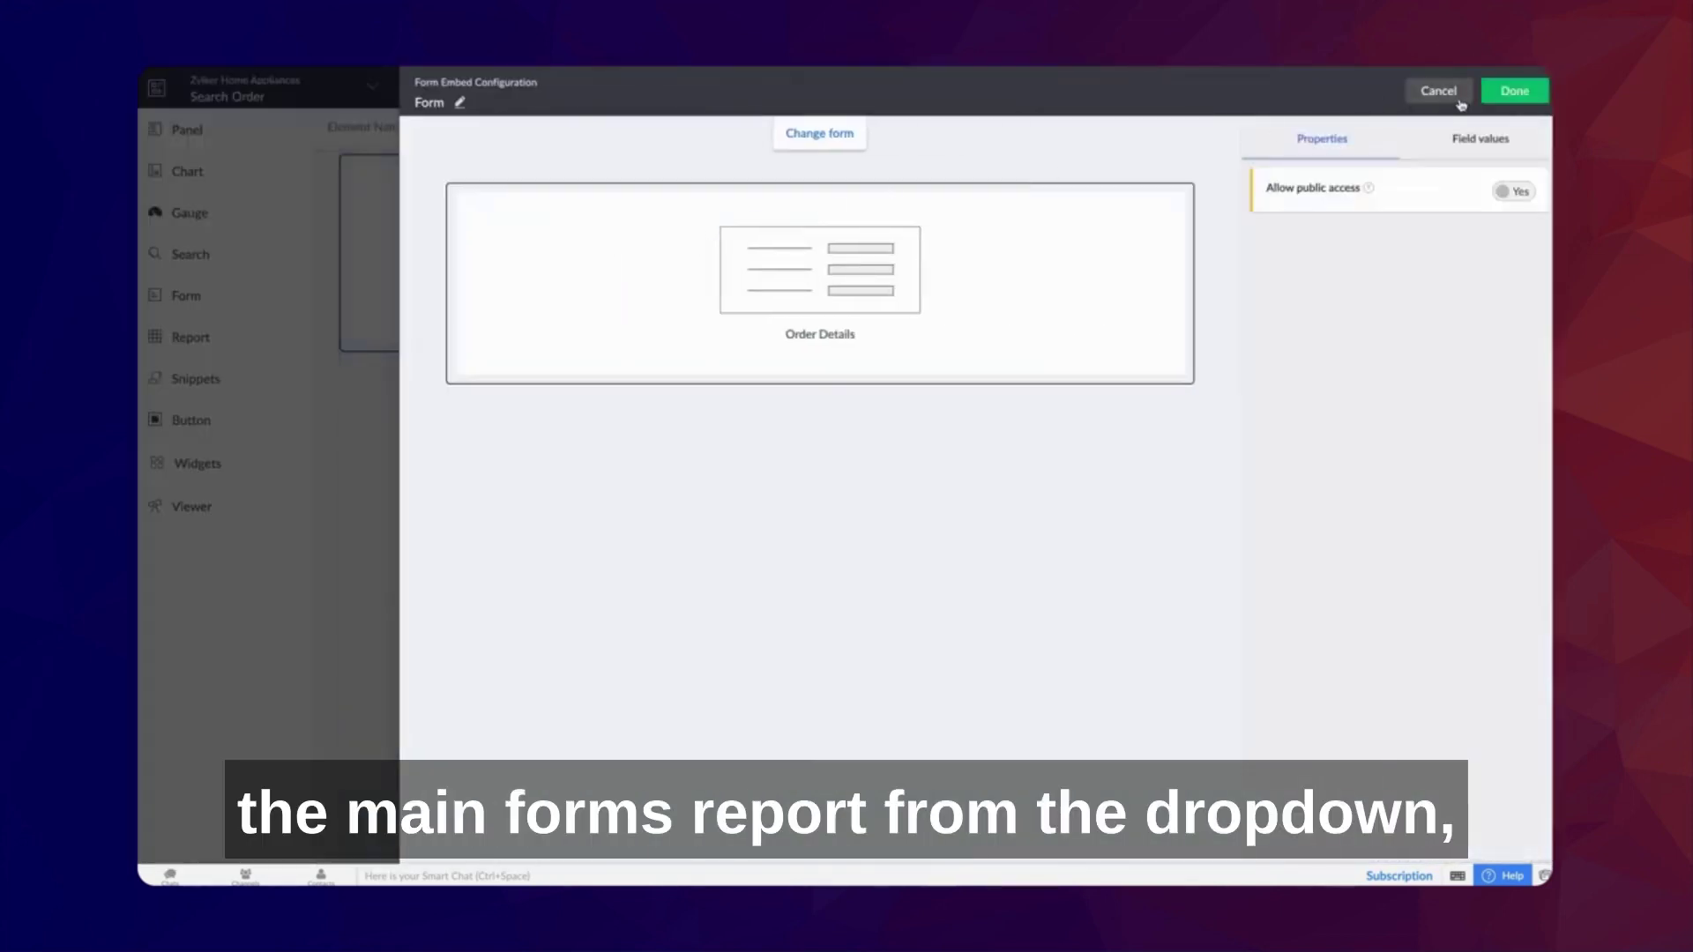
click(1514, 90)
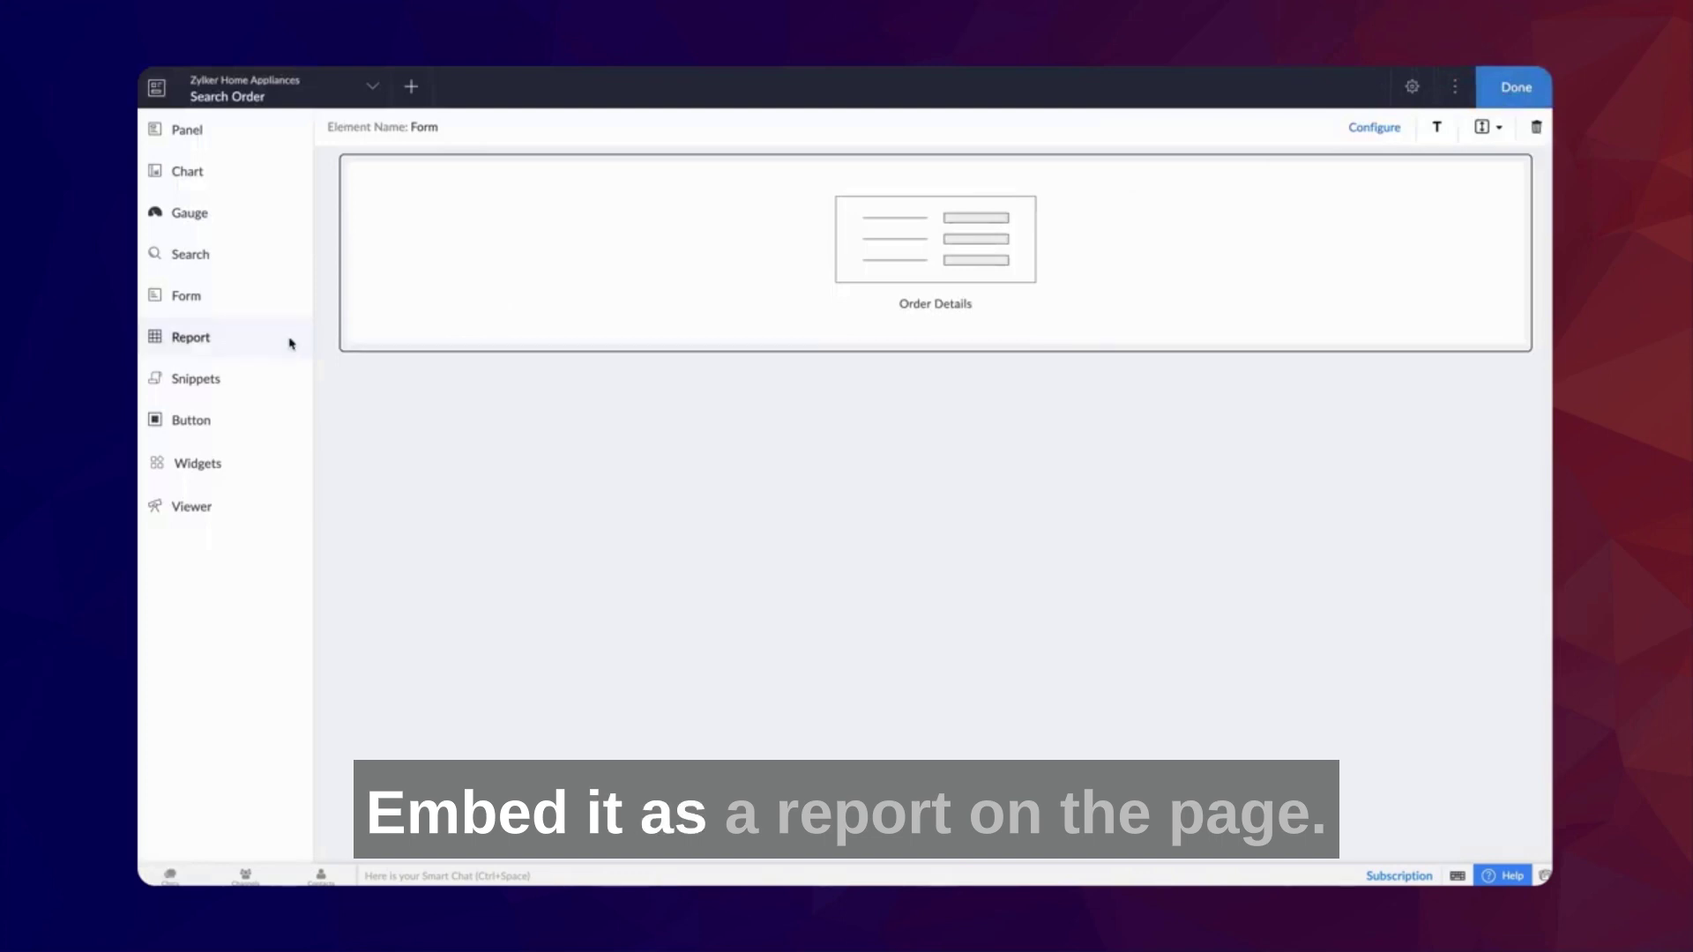
- Embed the All Orders report as a report beneath the Order Details form
click(291, 343)
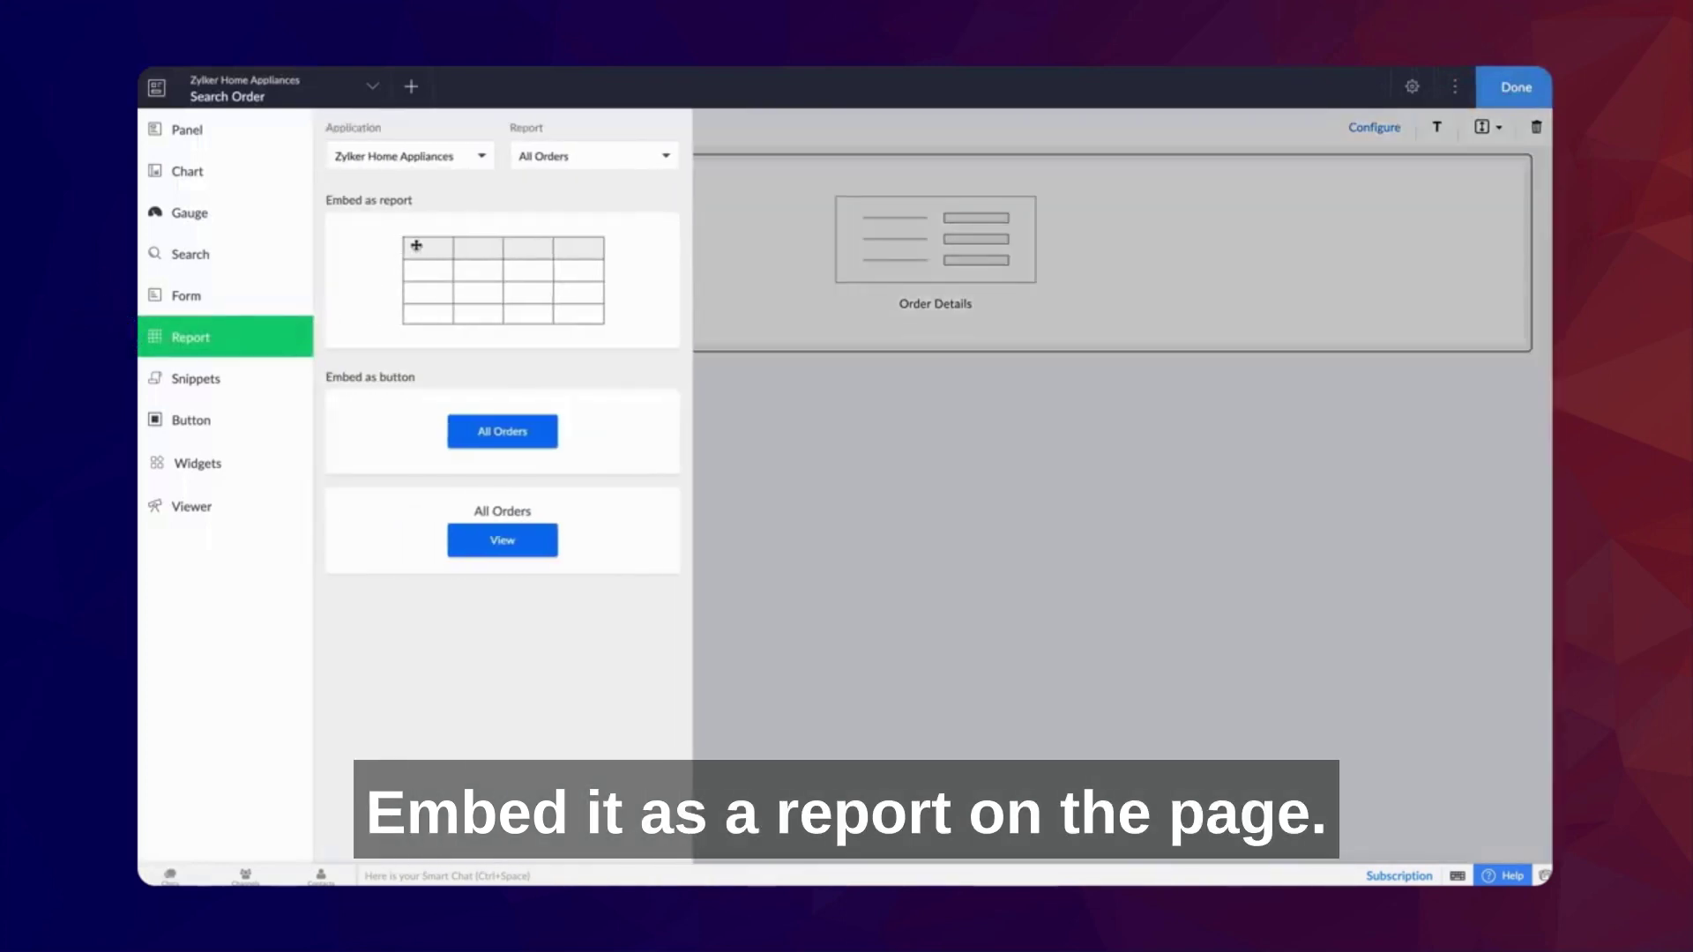
click(543, 156)
click(567, 162)
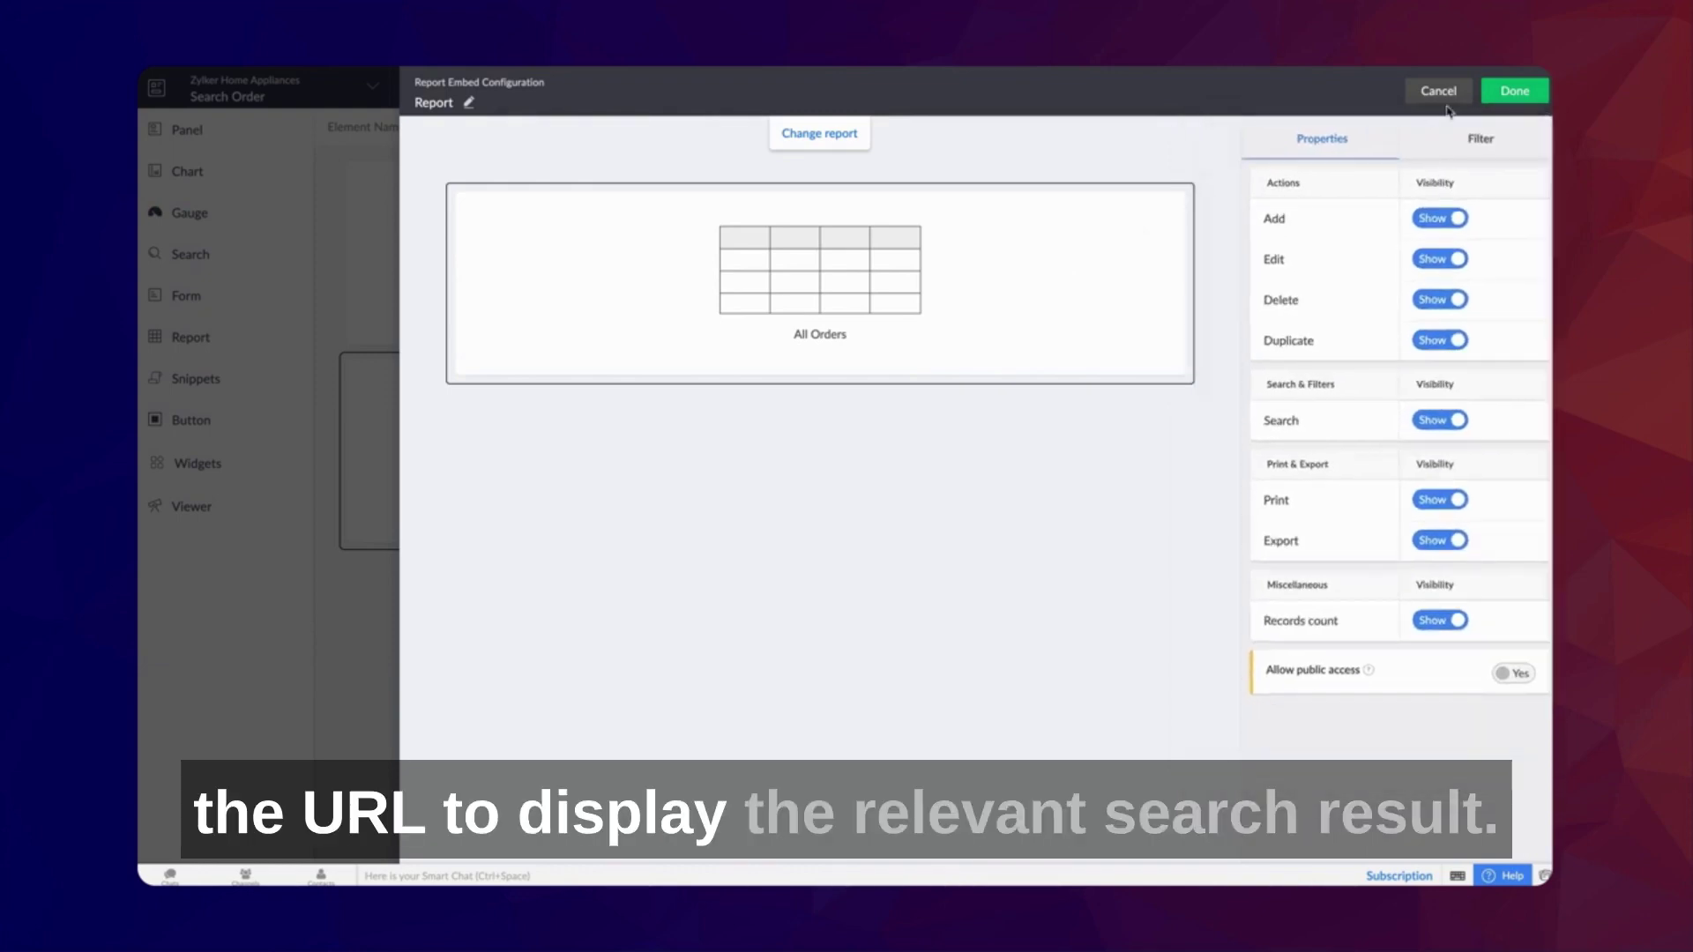
click(1515, 89)
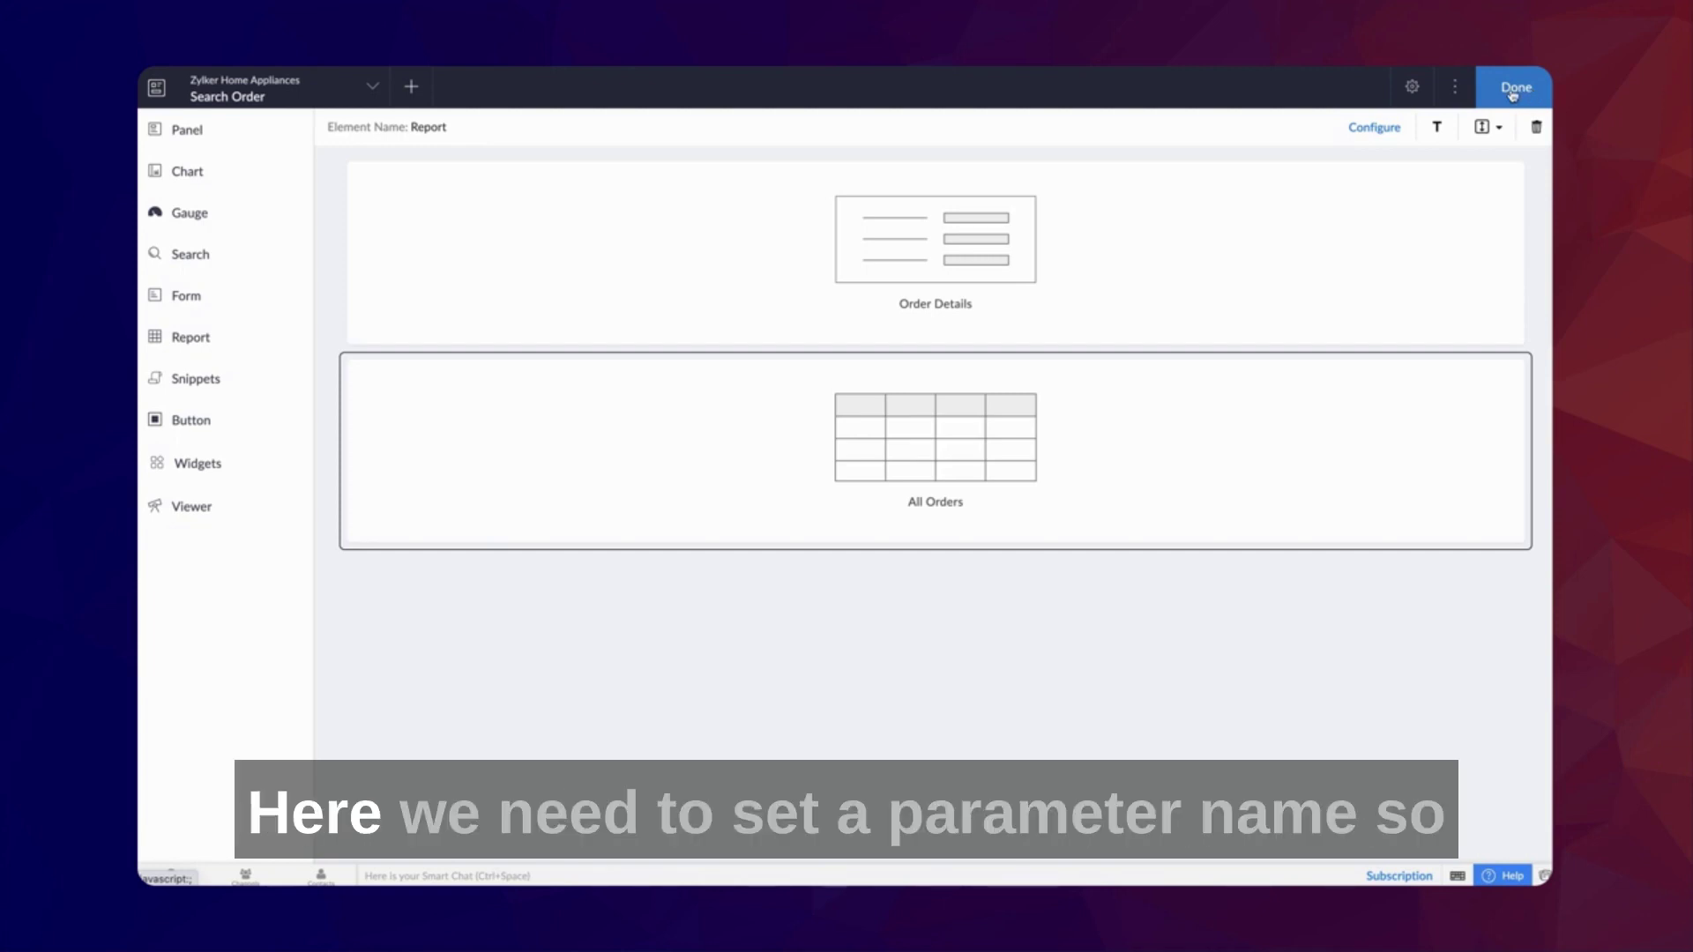
- Add page parameter 'Param' in Page properties and reopen the All Orders report's embed settings
click(1411, 87)
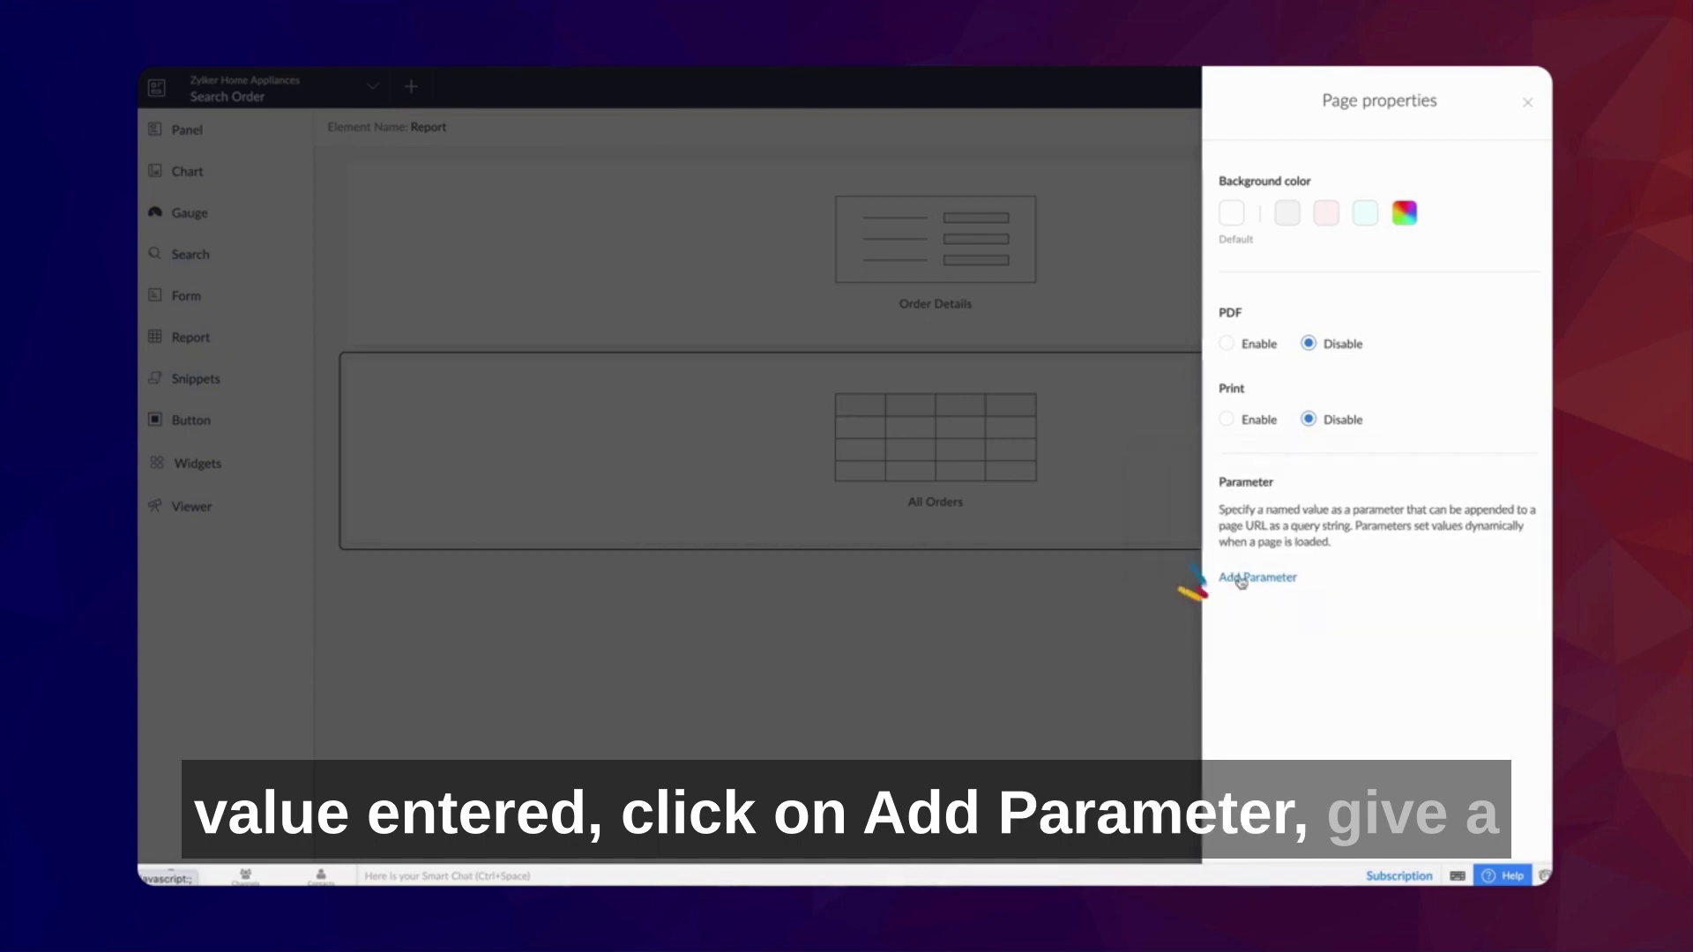
click(1200, 589)
text(Param)
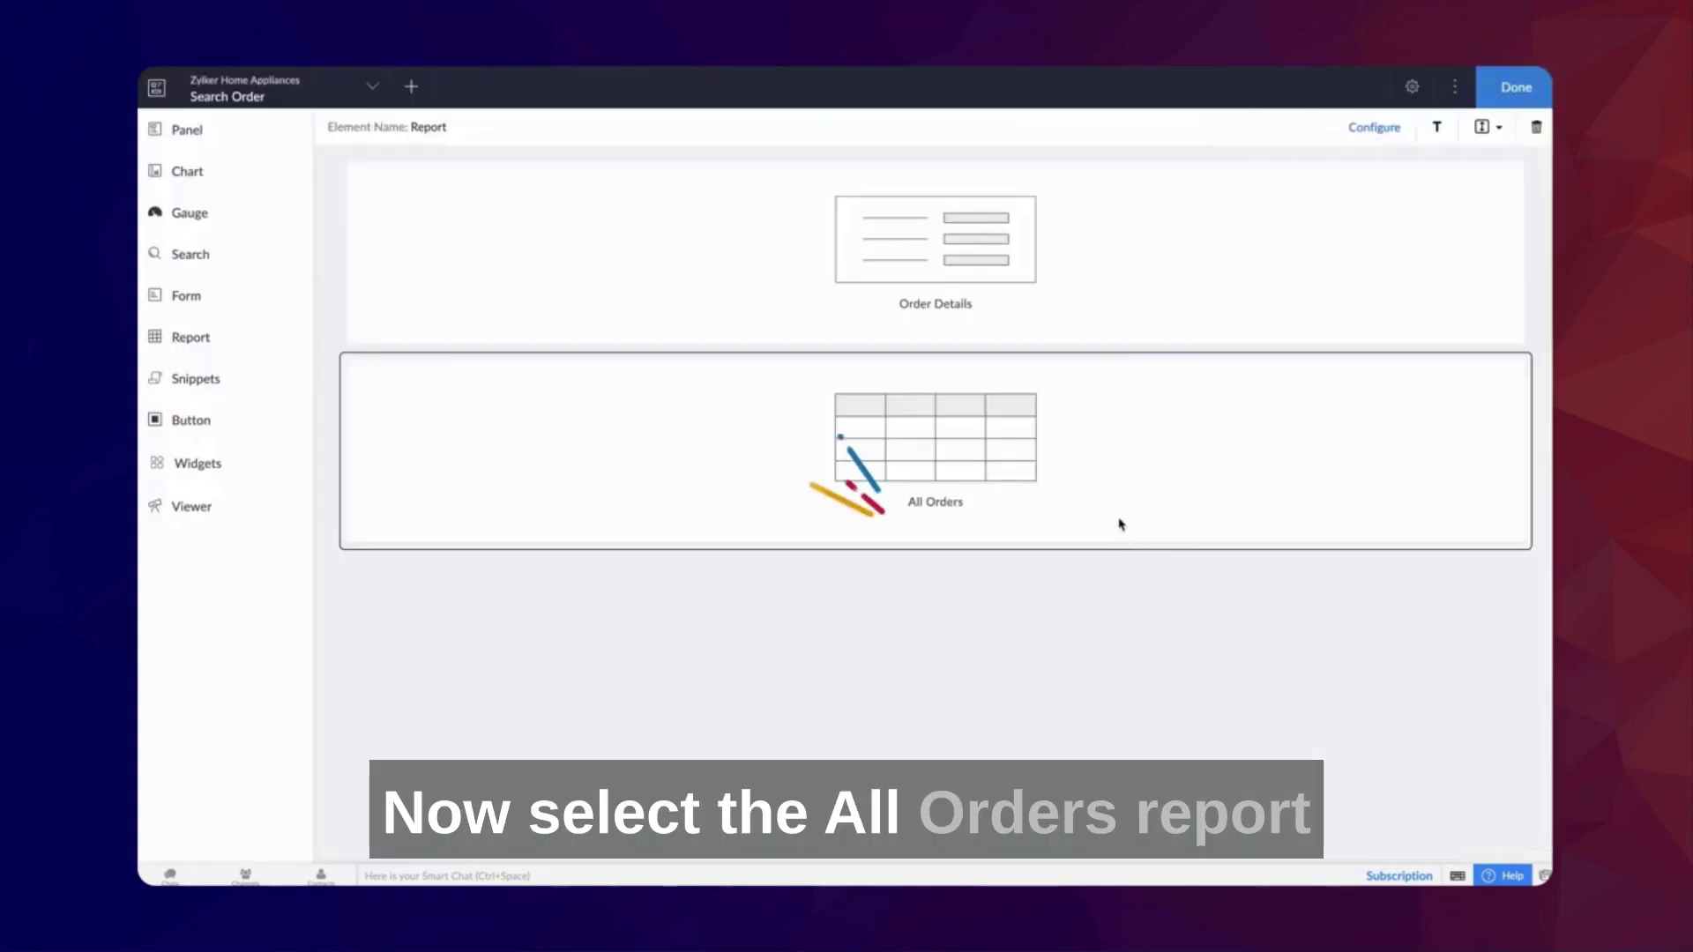
double_click(1119, 524)
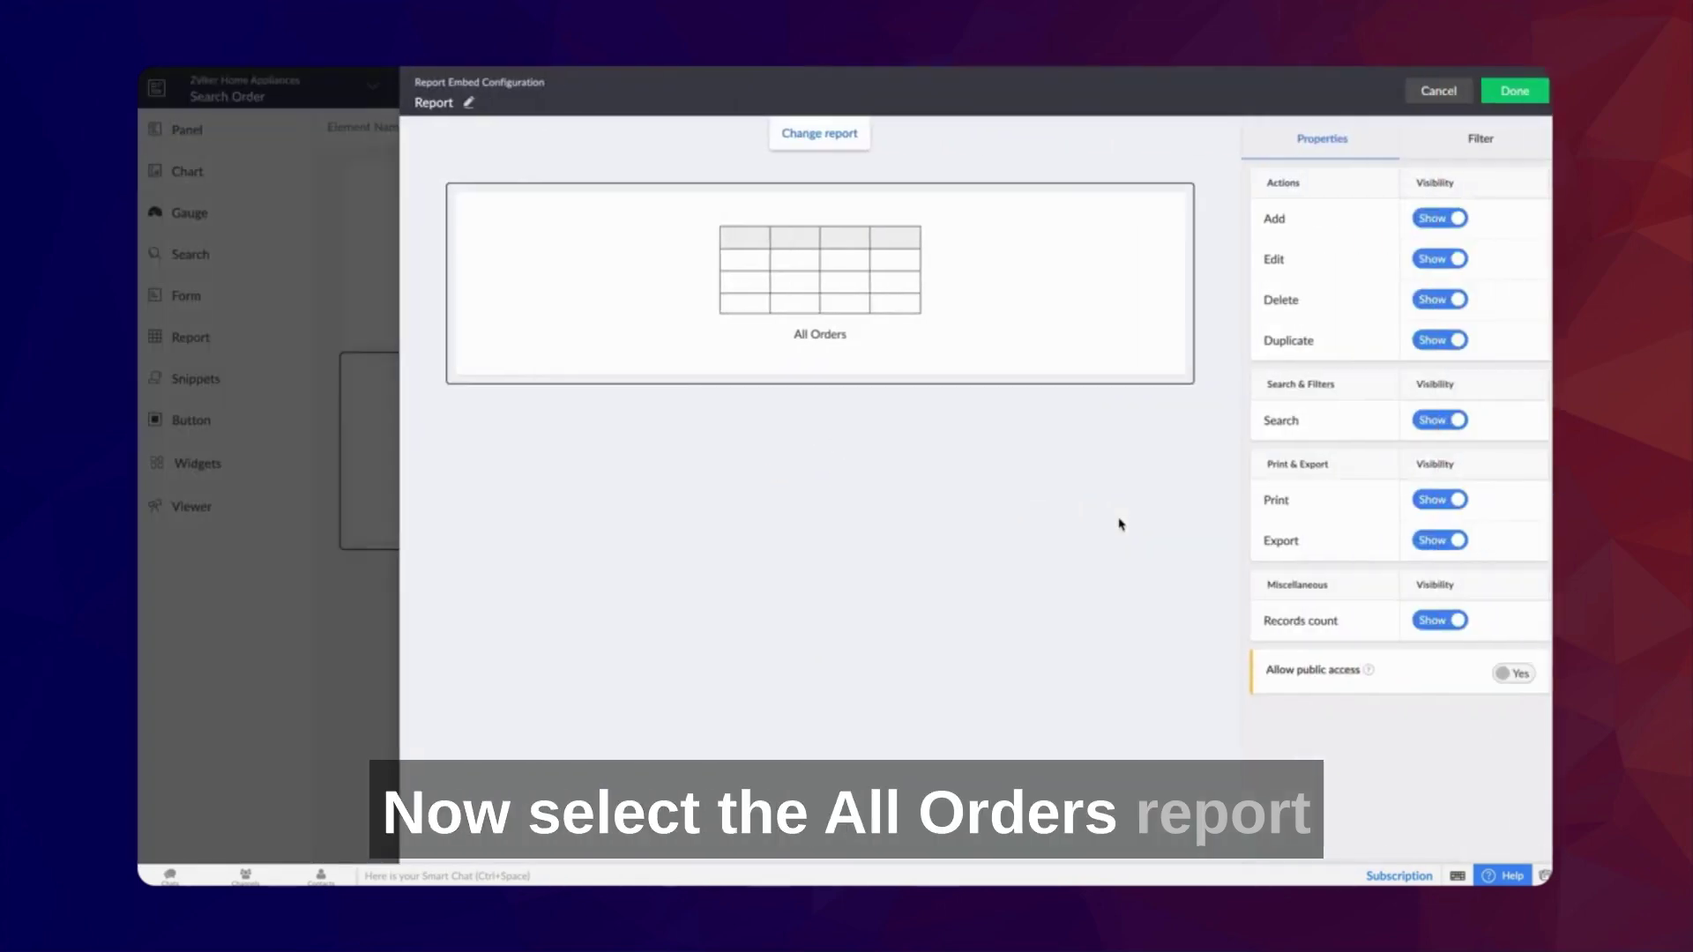
- Add a filter to the embedded All Orders report: Order ID equals input.Param
click(1481, 139)
click(1404, 232)
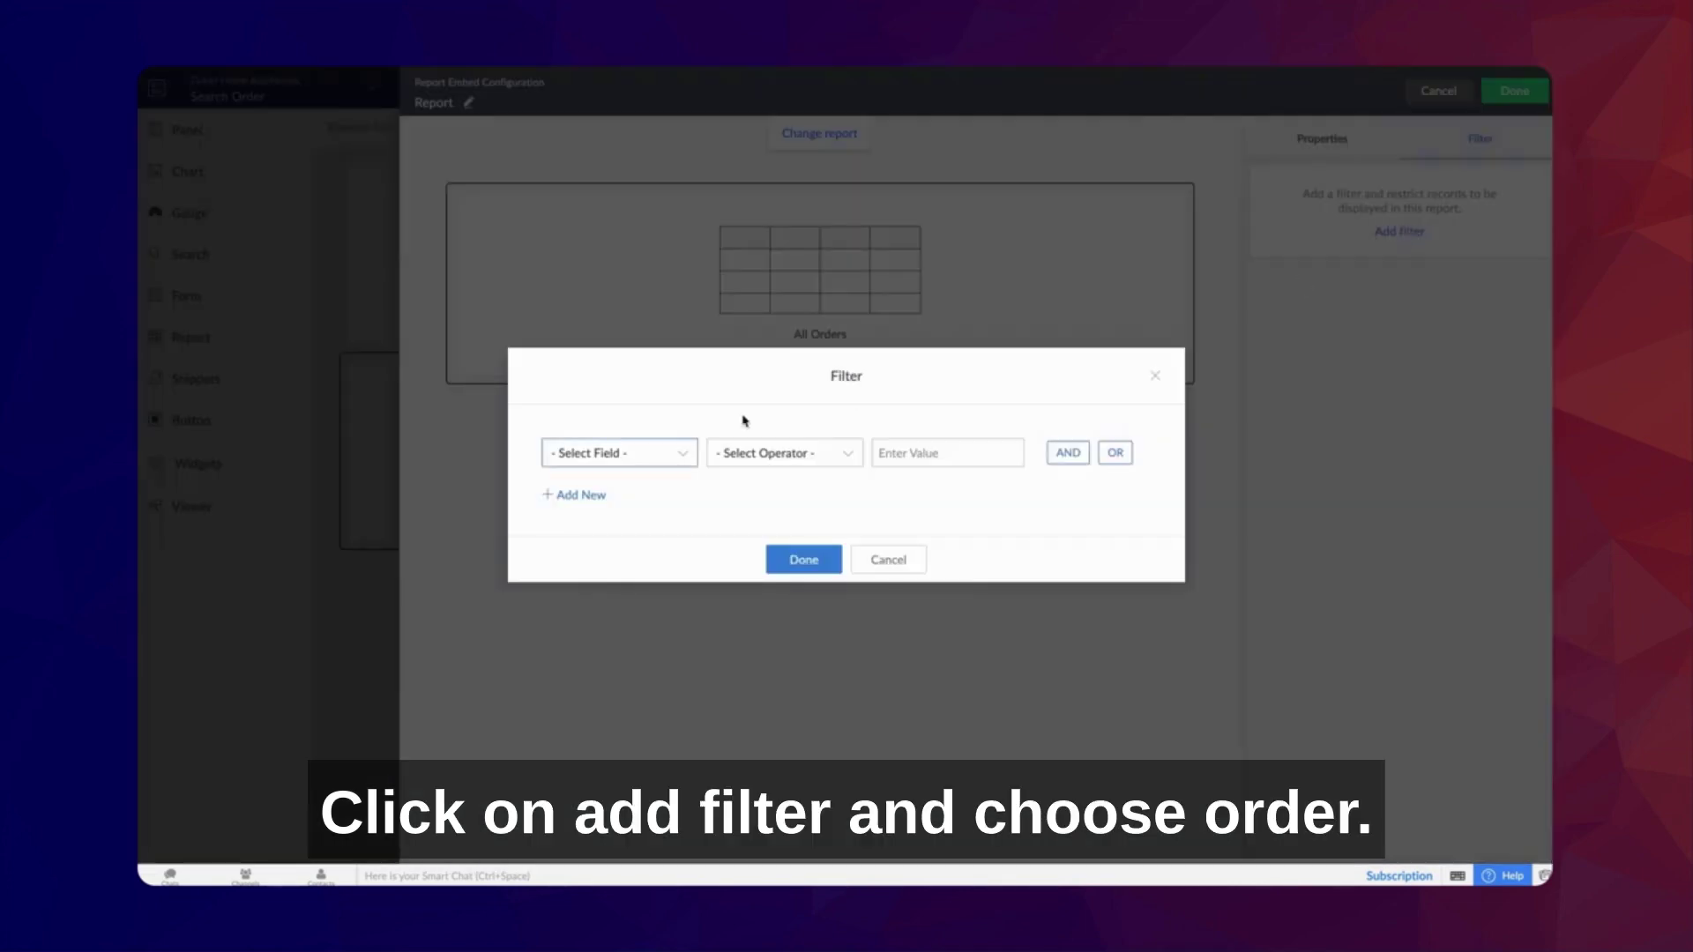
click(619, 452)
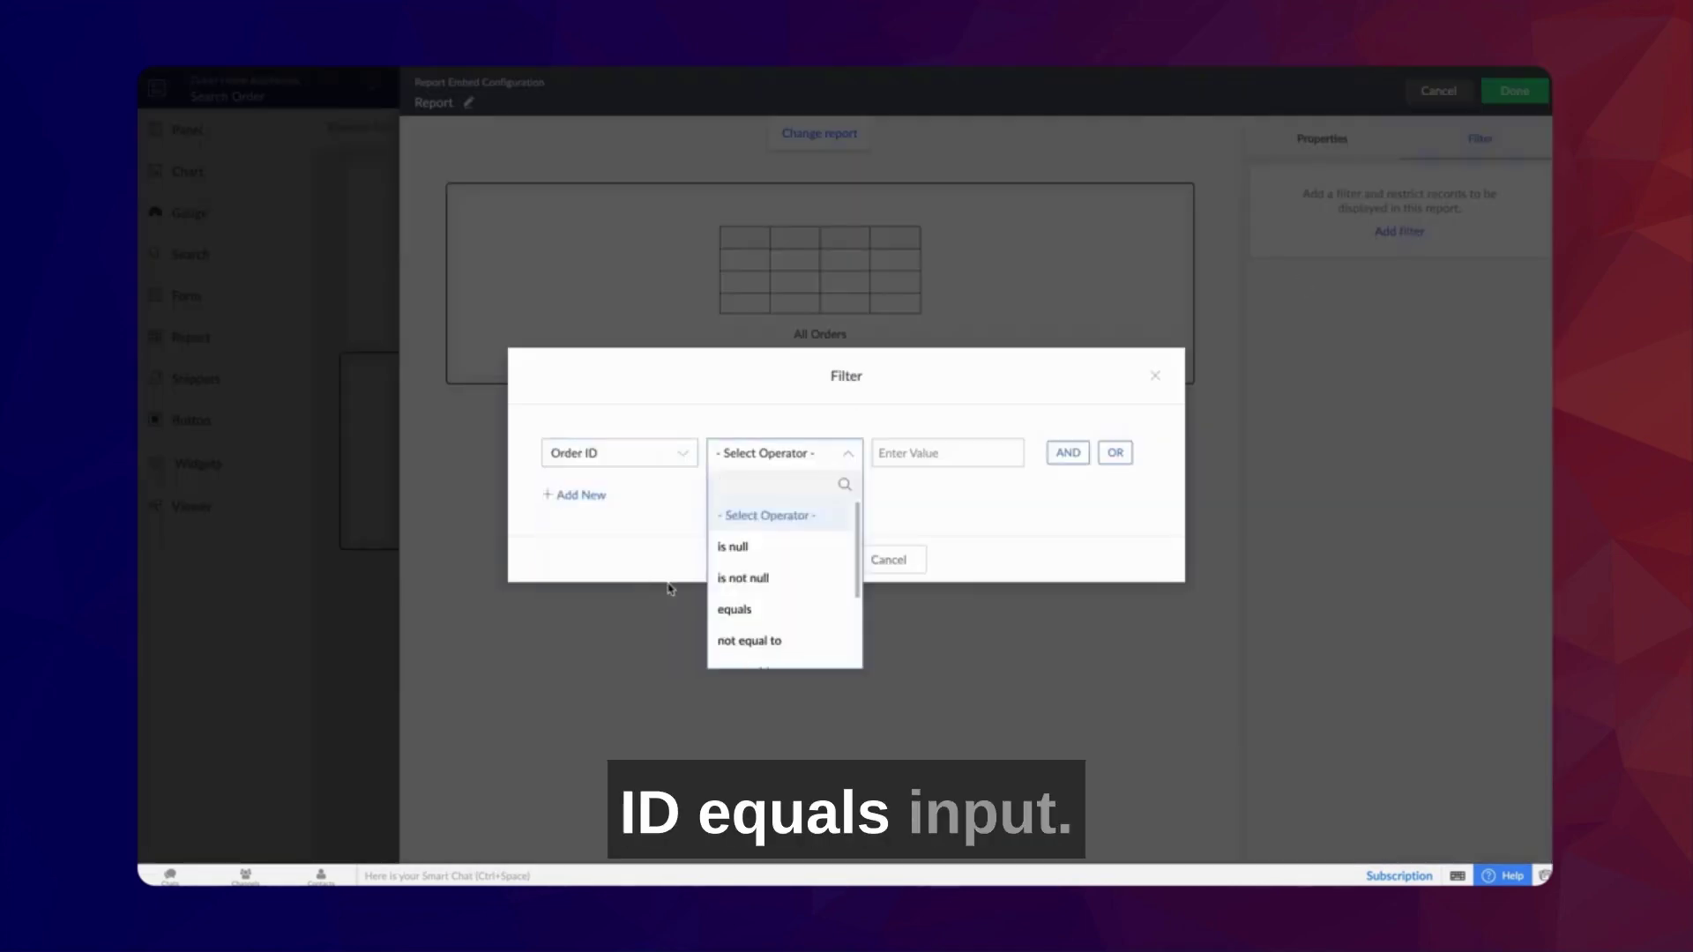
text(input.Param)
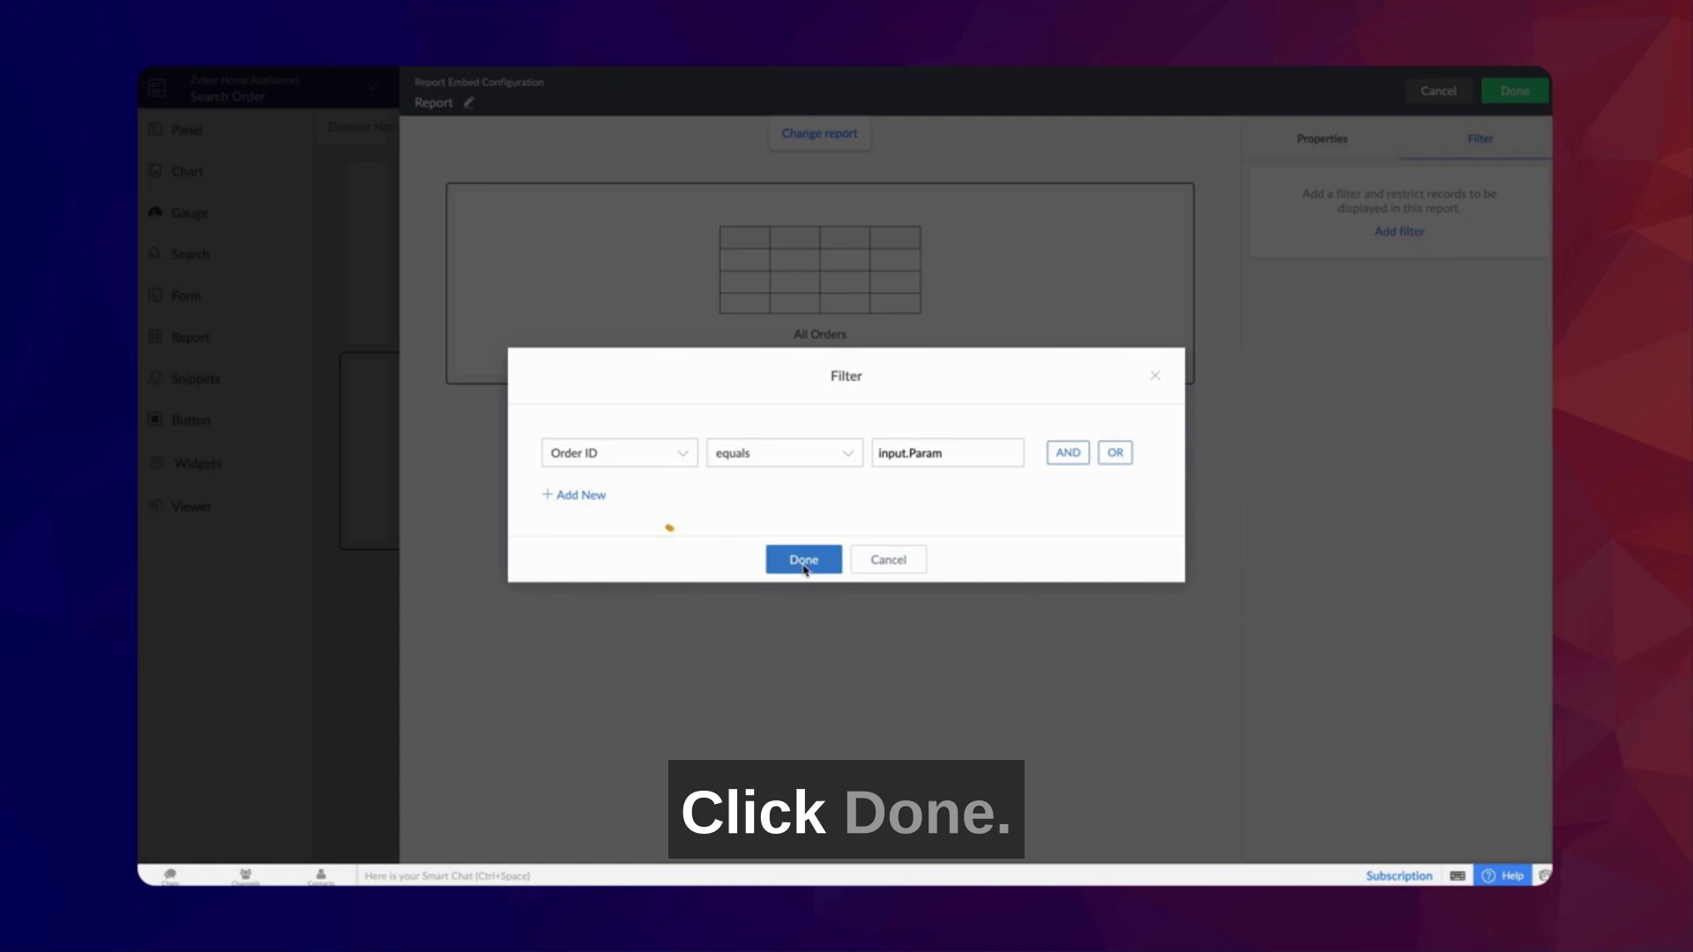
click(805, 559)
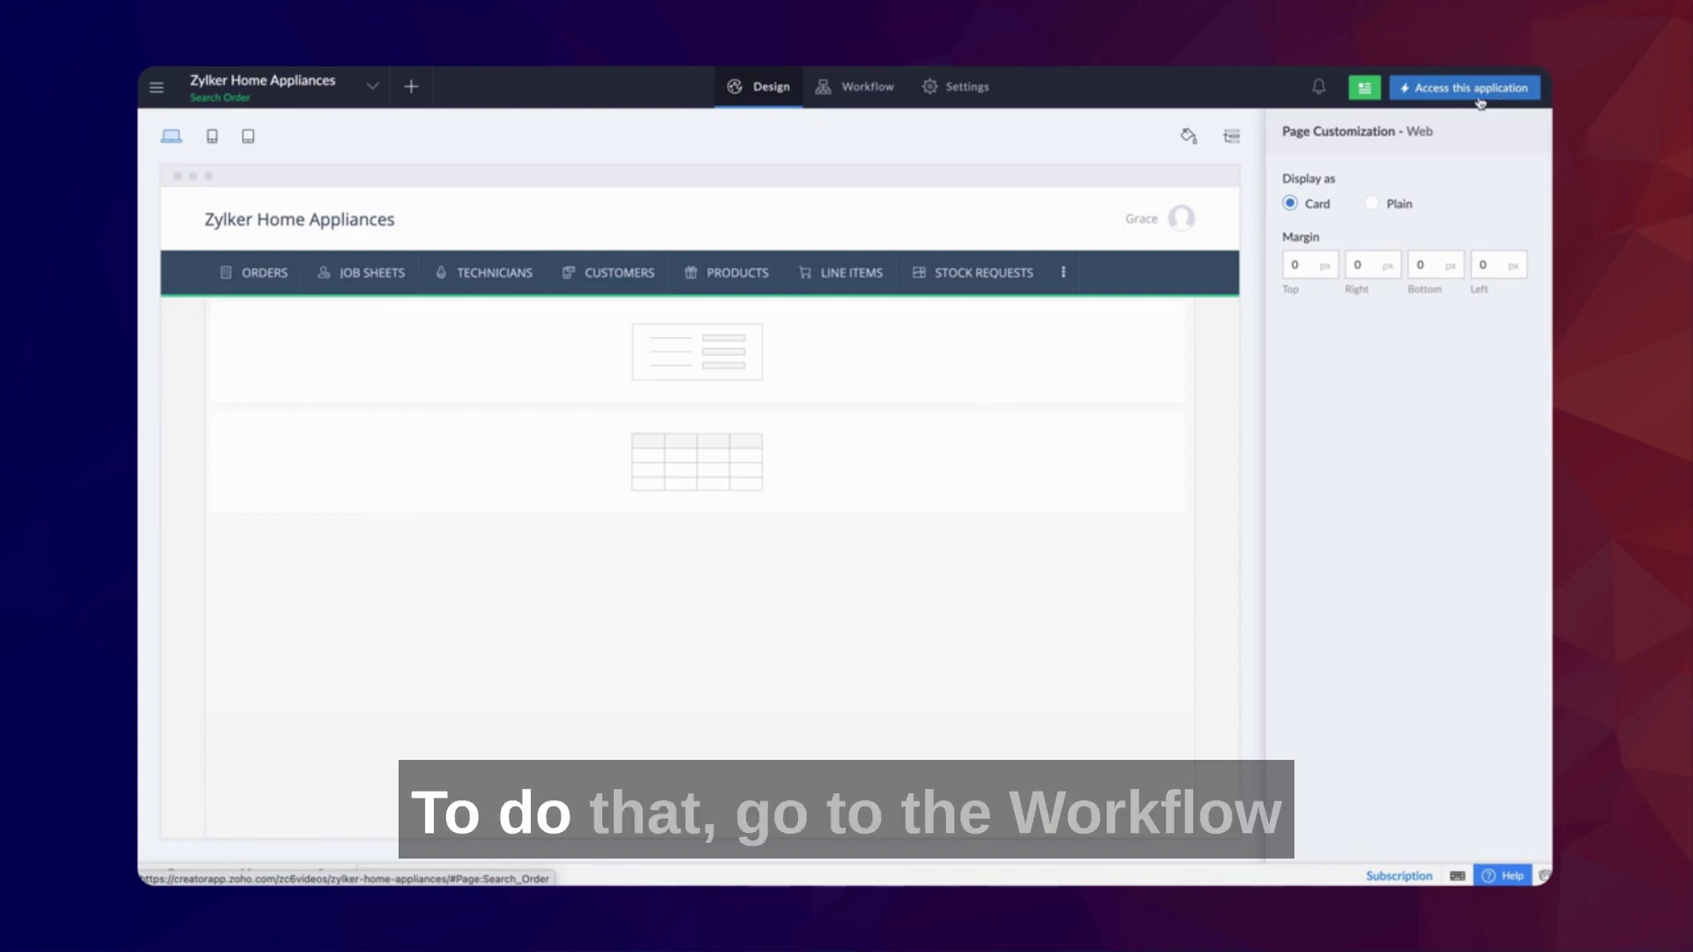
- Create workflow 'Pass Param' for Order Details, triggered by clicking the Search button
click(865, 86)
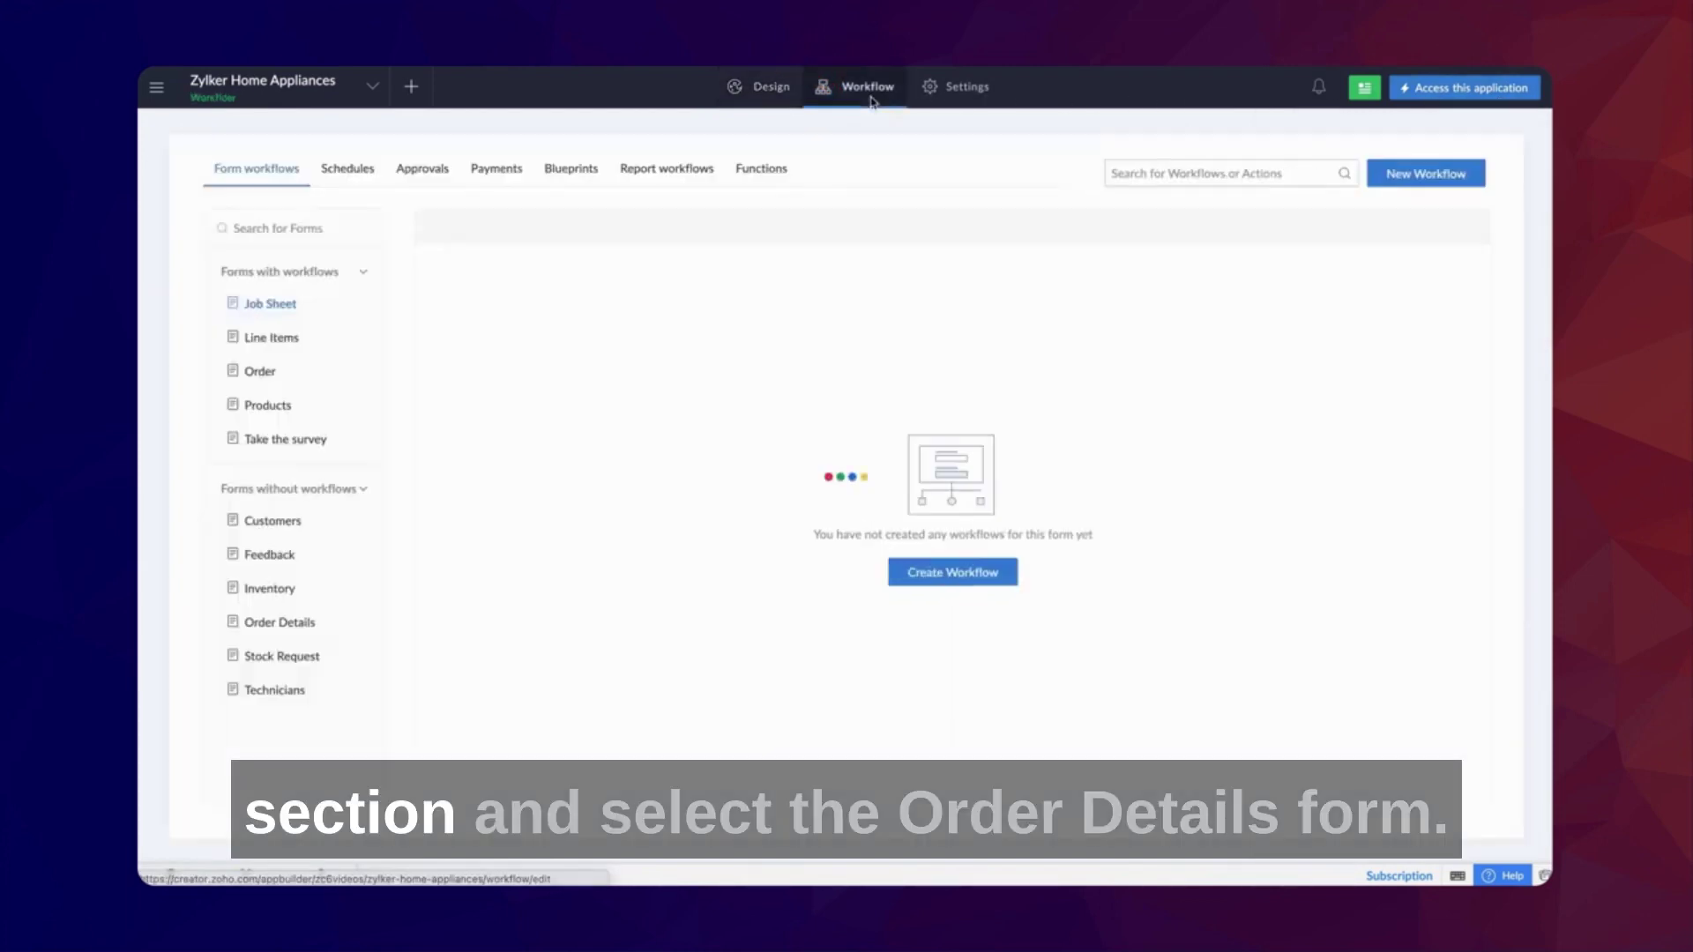
click(280, 622)
click(911, 575)
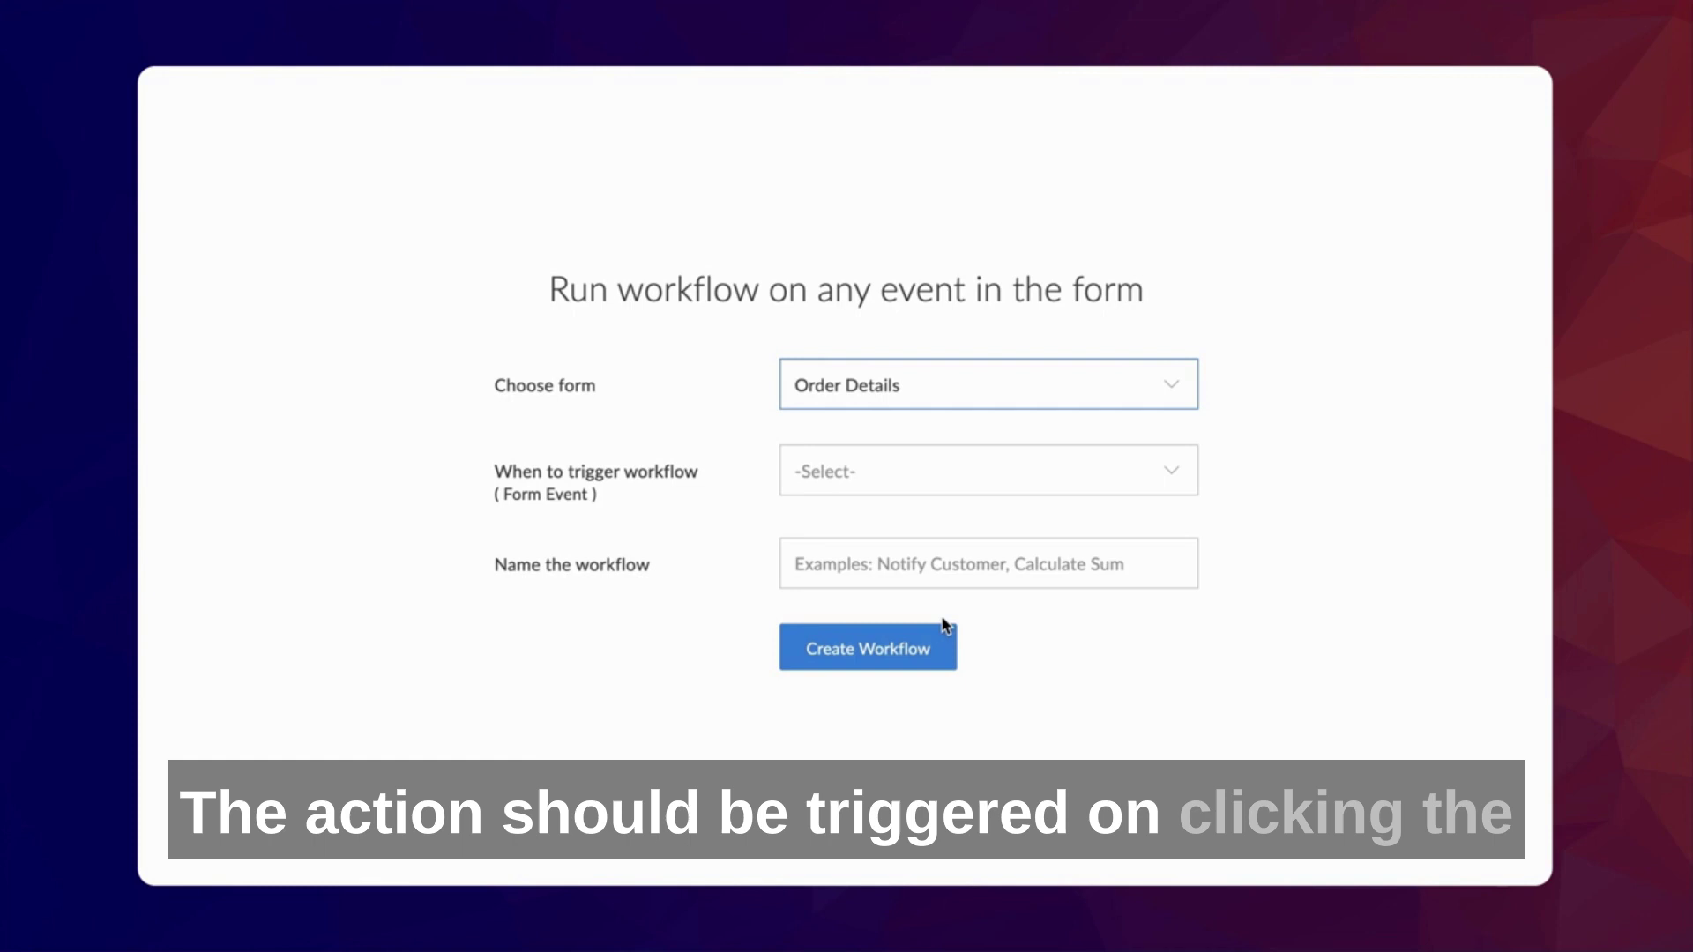
click(1075, 469)
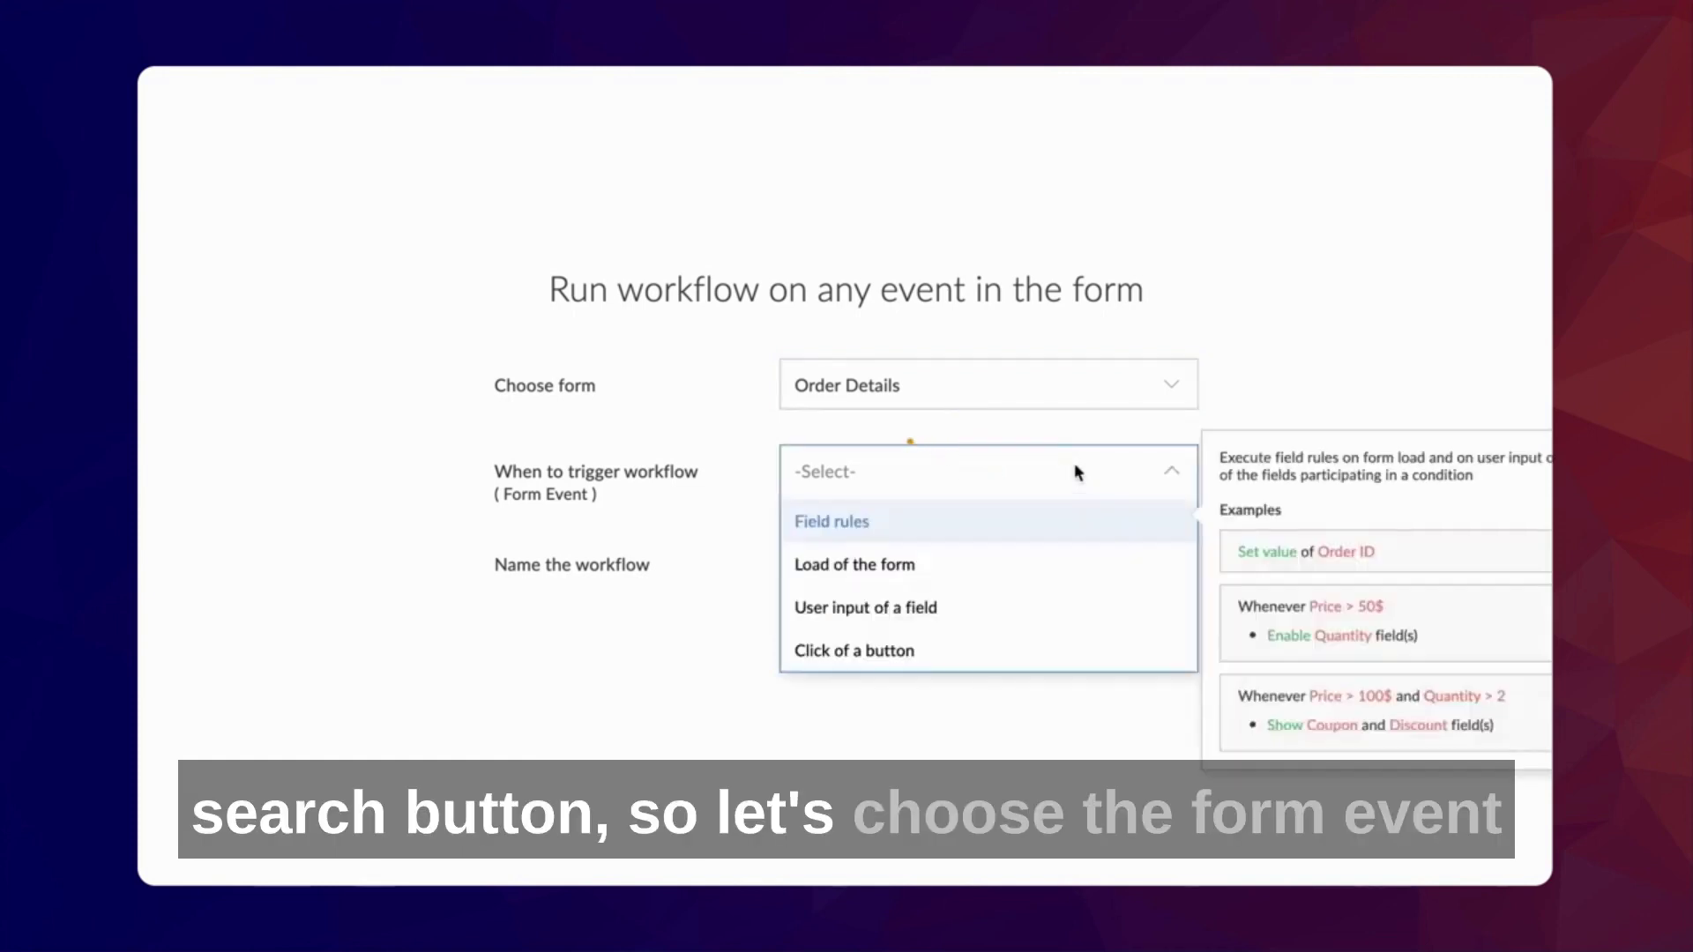
click(1063, 653)
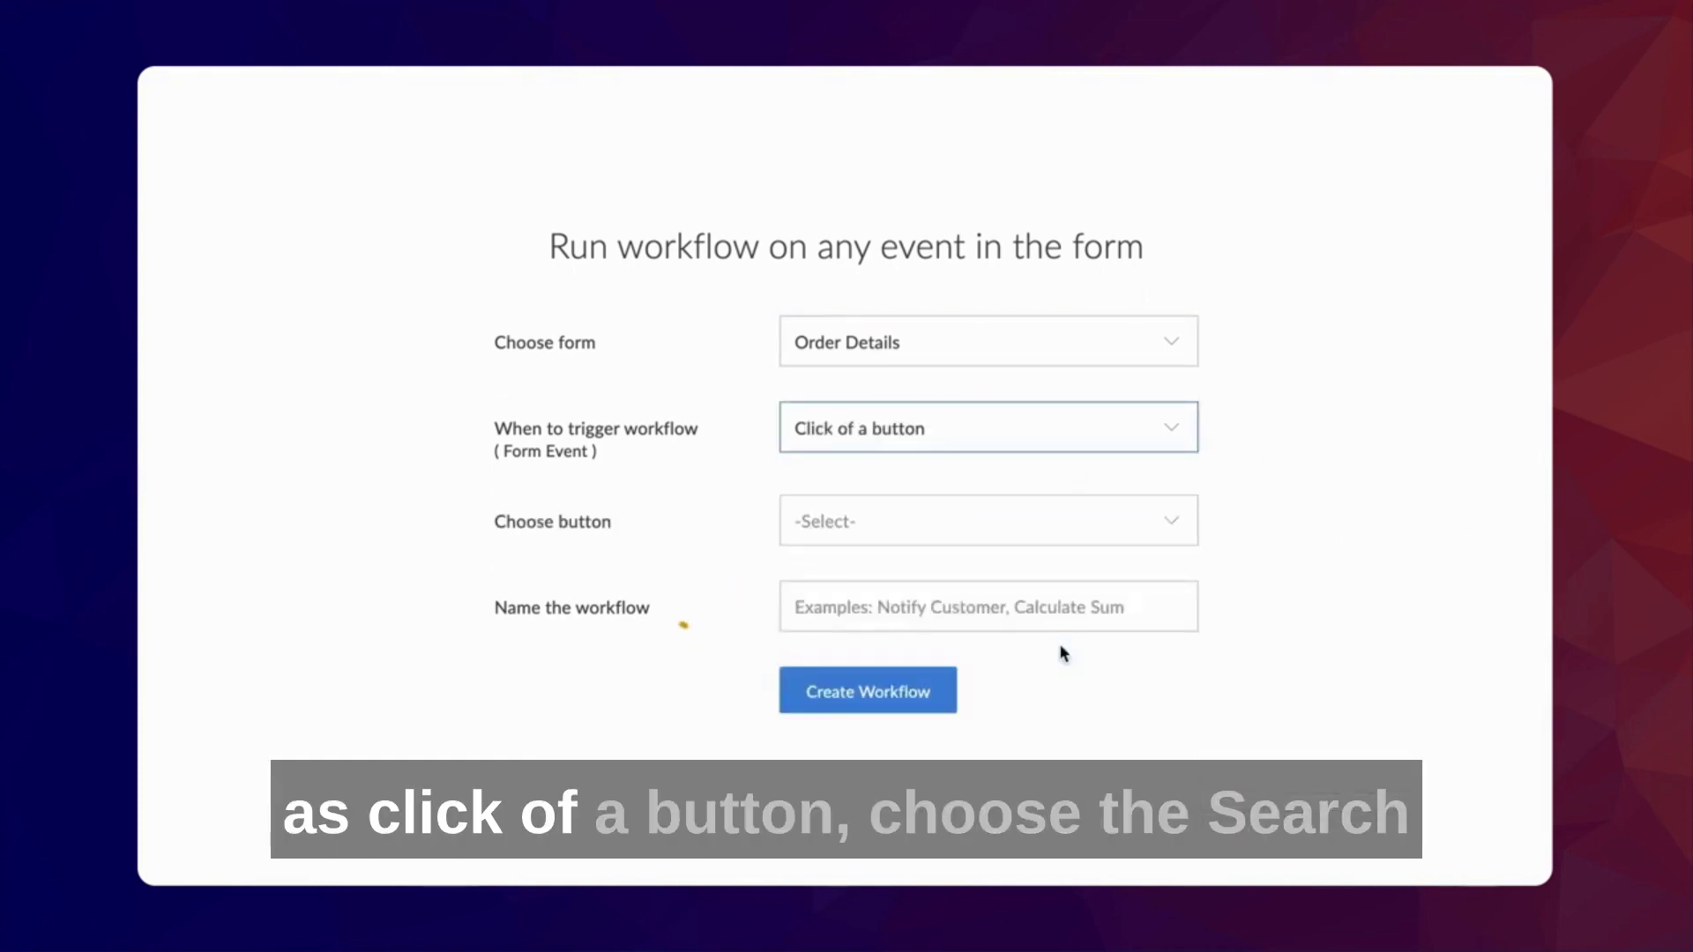
click(1068, 521)
click(1067, 572)
click(987, 606)
text(Pass Param)
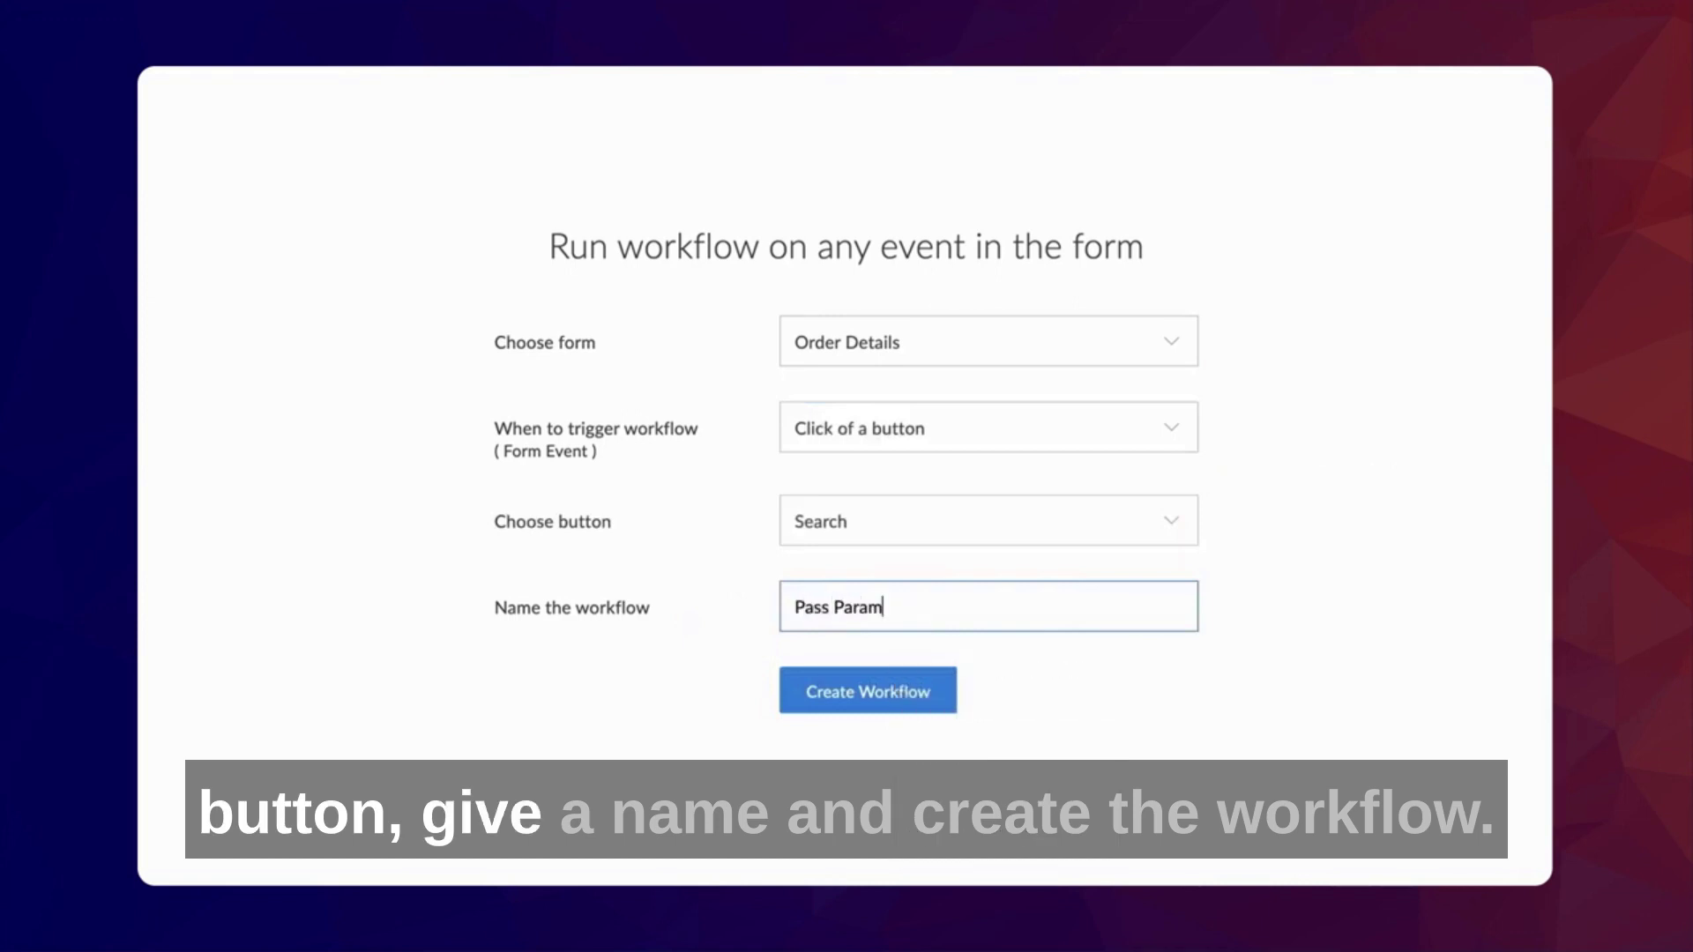
click(933, 691)
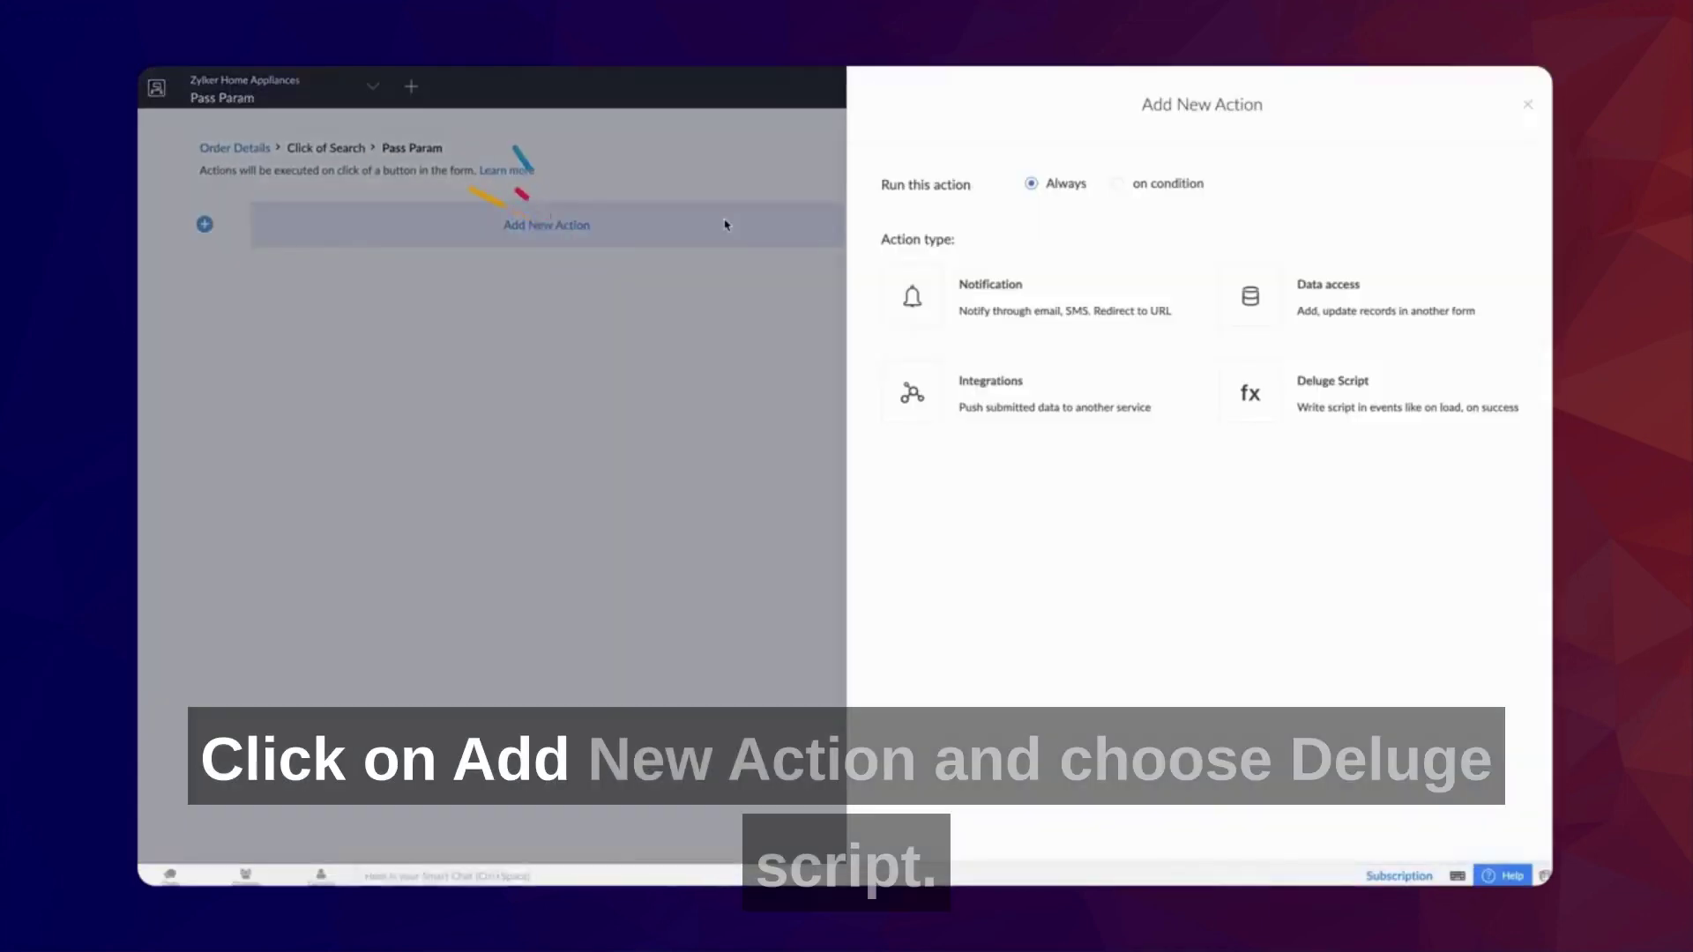
- Add a Deluge Script action to the workflow with Syntax Assist turned off
click(546, 225)
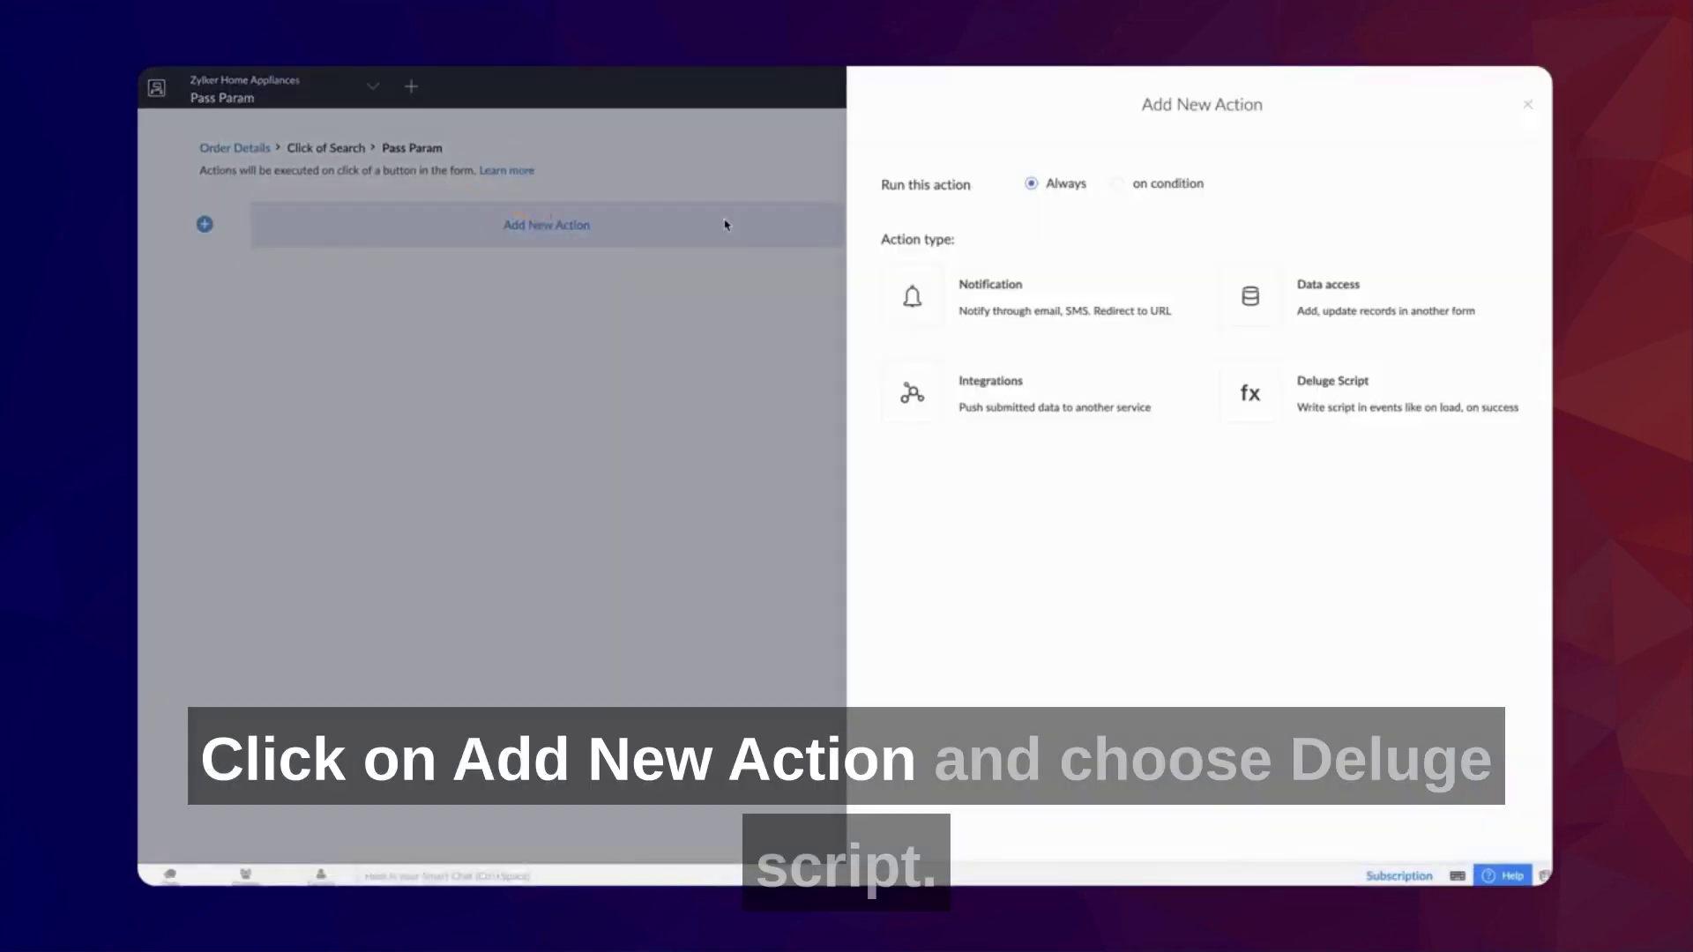
click(1250, 392)
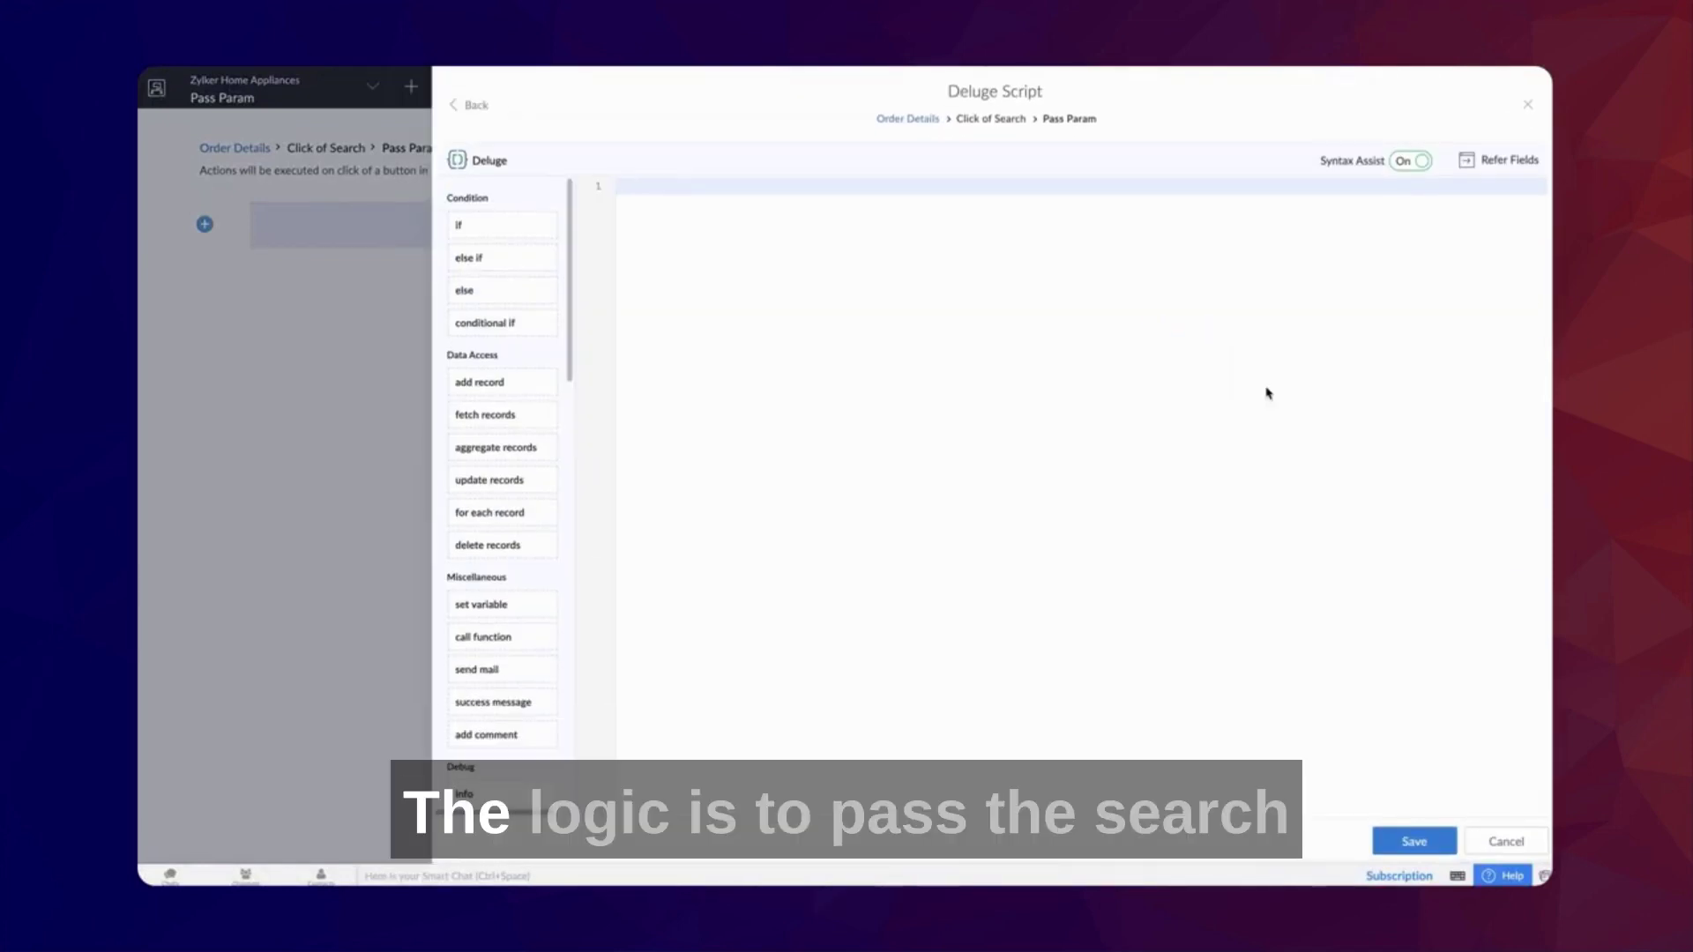
click(1415, 161)
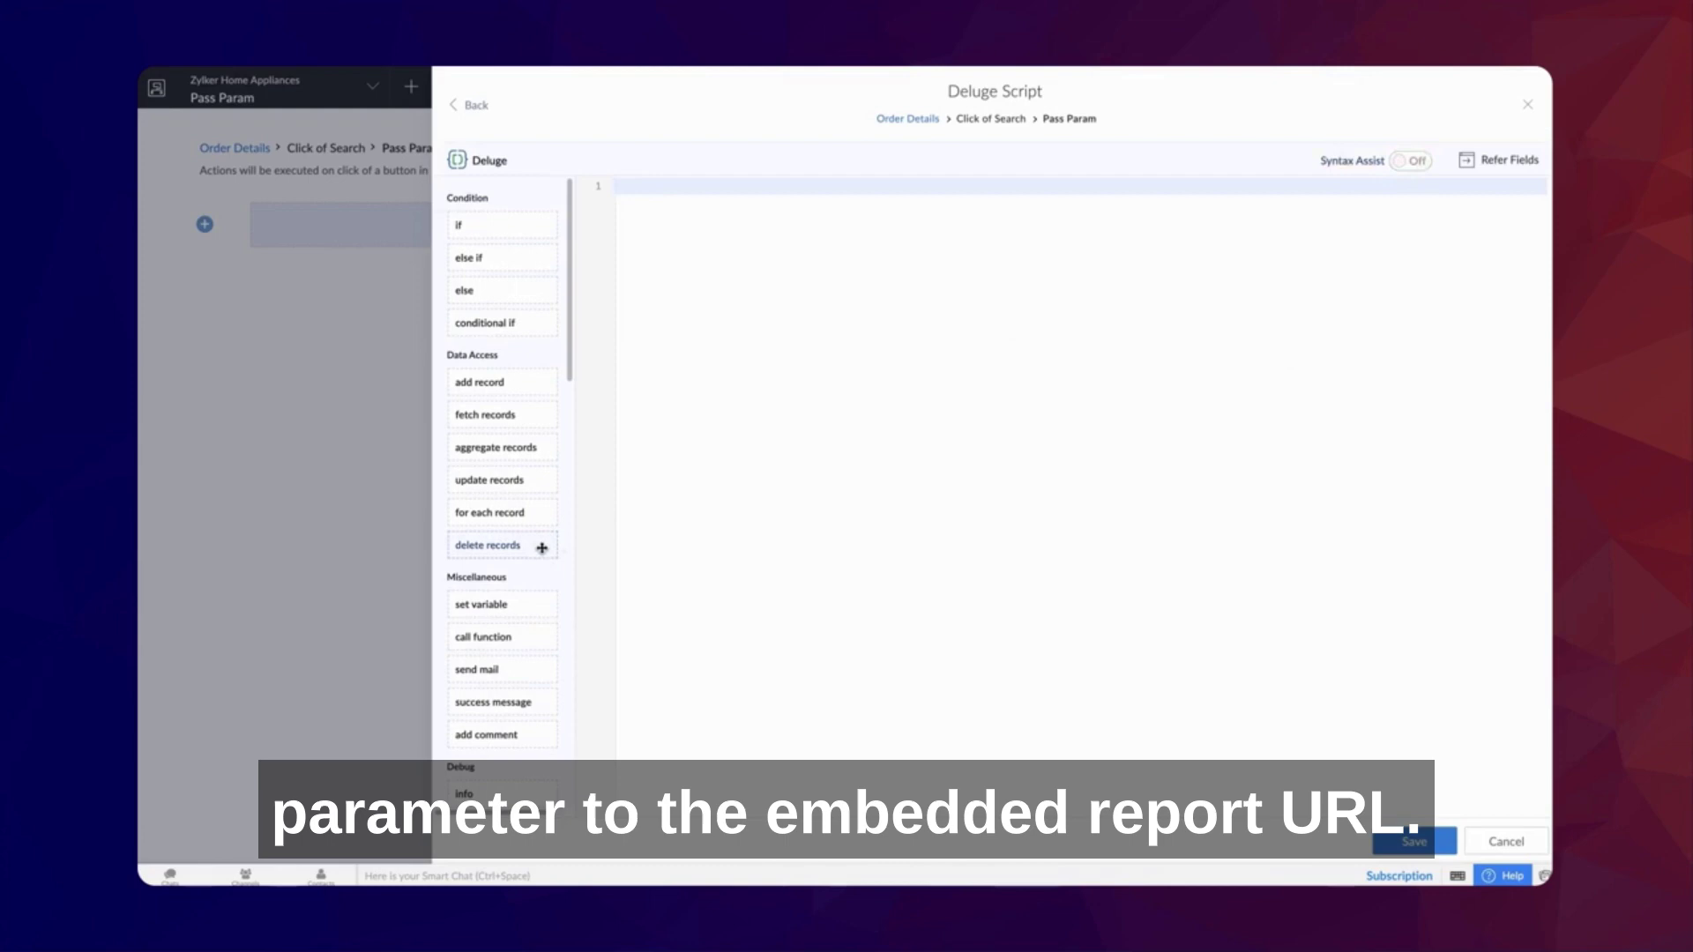
scroll(541, 547, down, 8)
drag(474, 732, 761, 278)
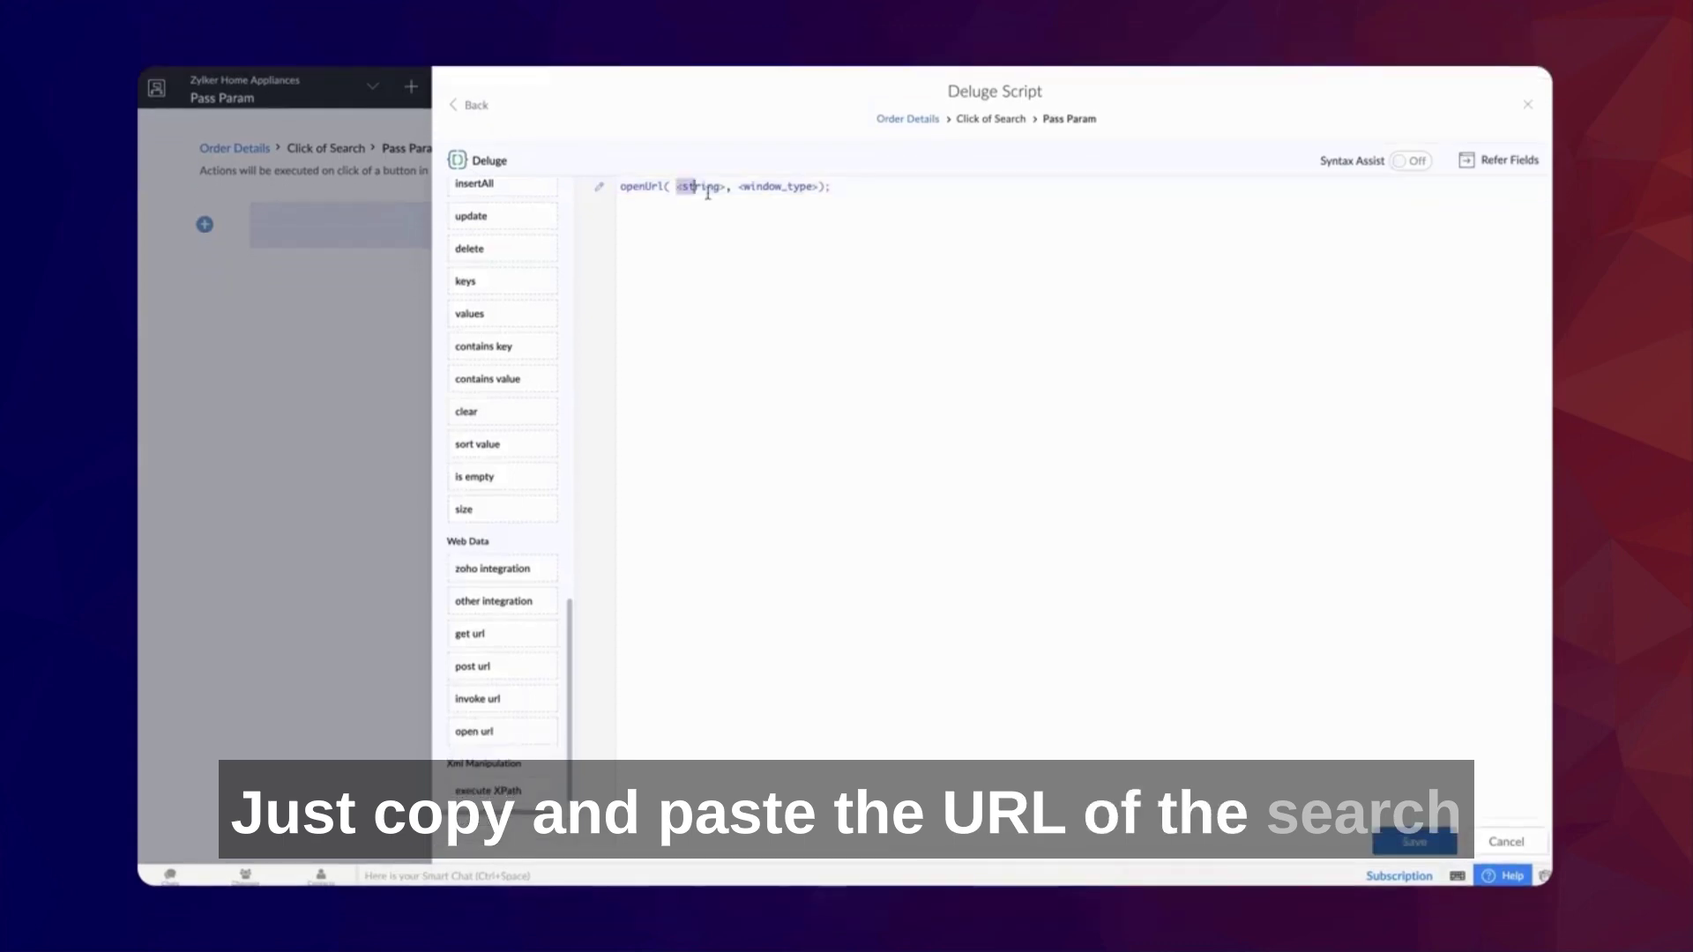
text(")
- Script an openUrl to the Search Order page with Param=input.Enter_Order_ID in the same window, and save
text(https://creatorapp.zoho.com/zc6videos/zylker-home-appliances/#Page:Search_Order)
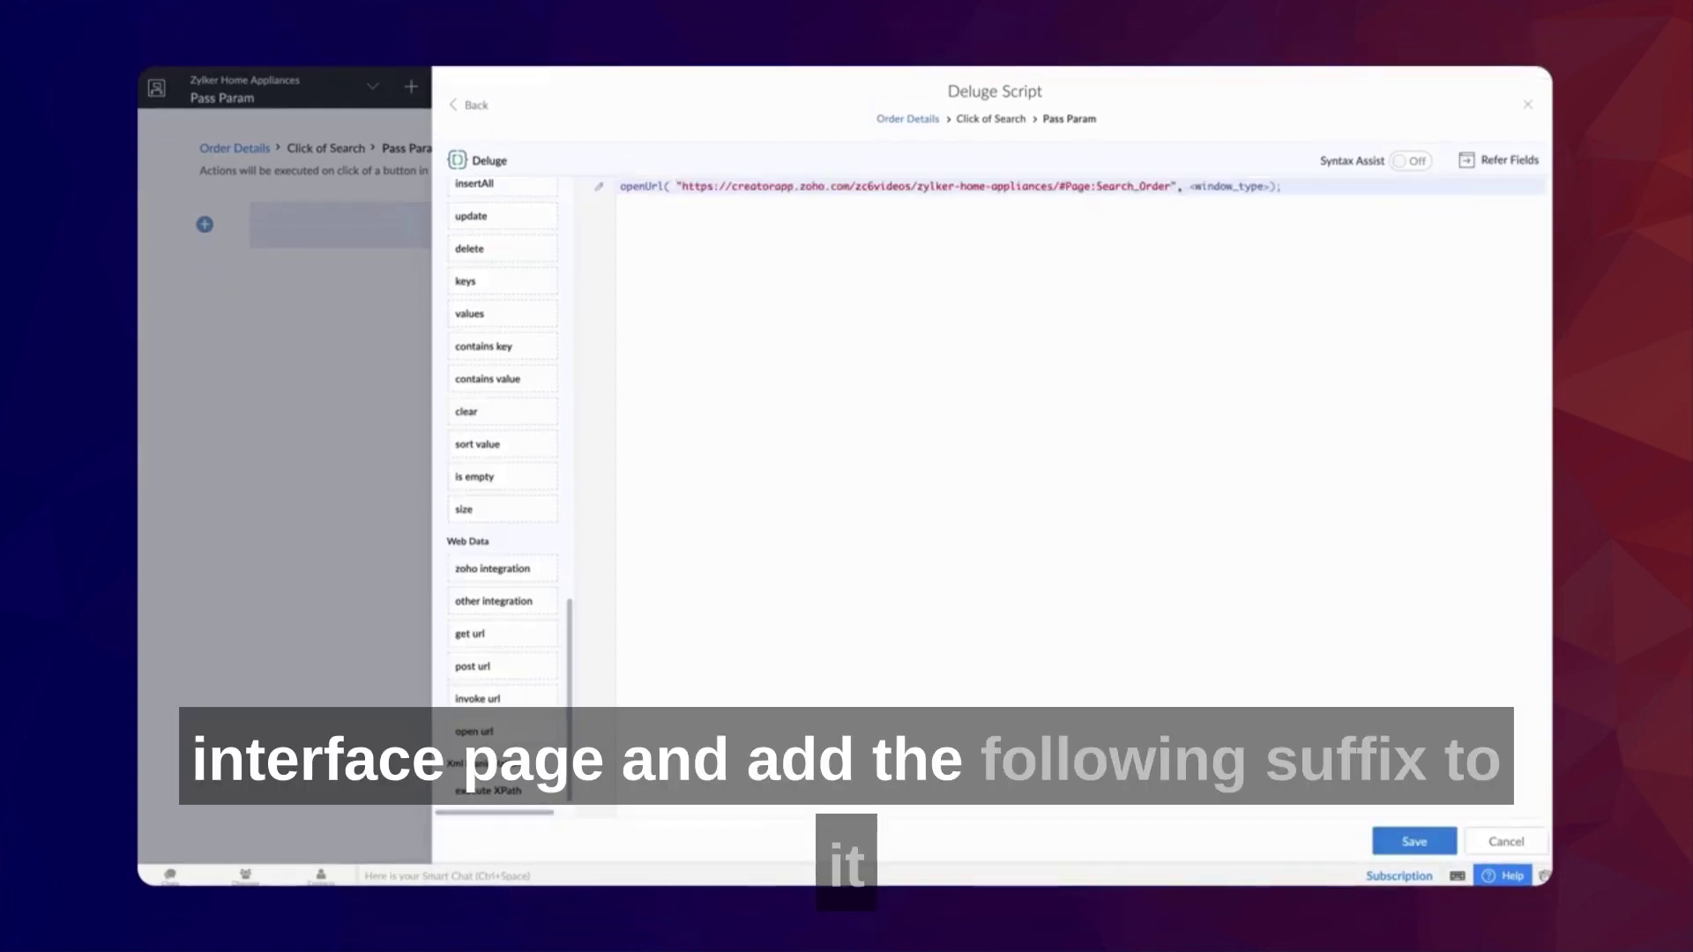
text(?Param)
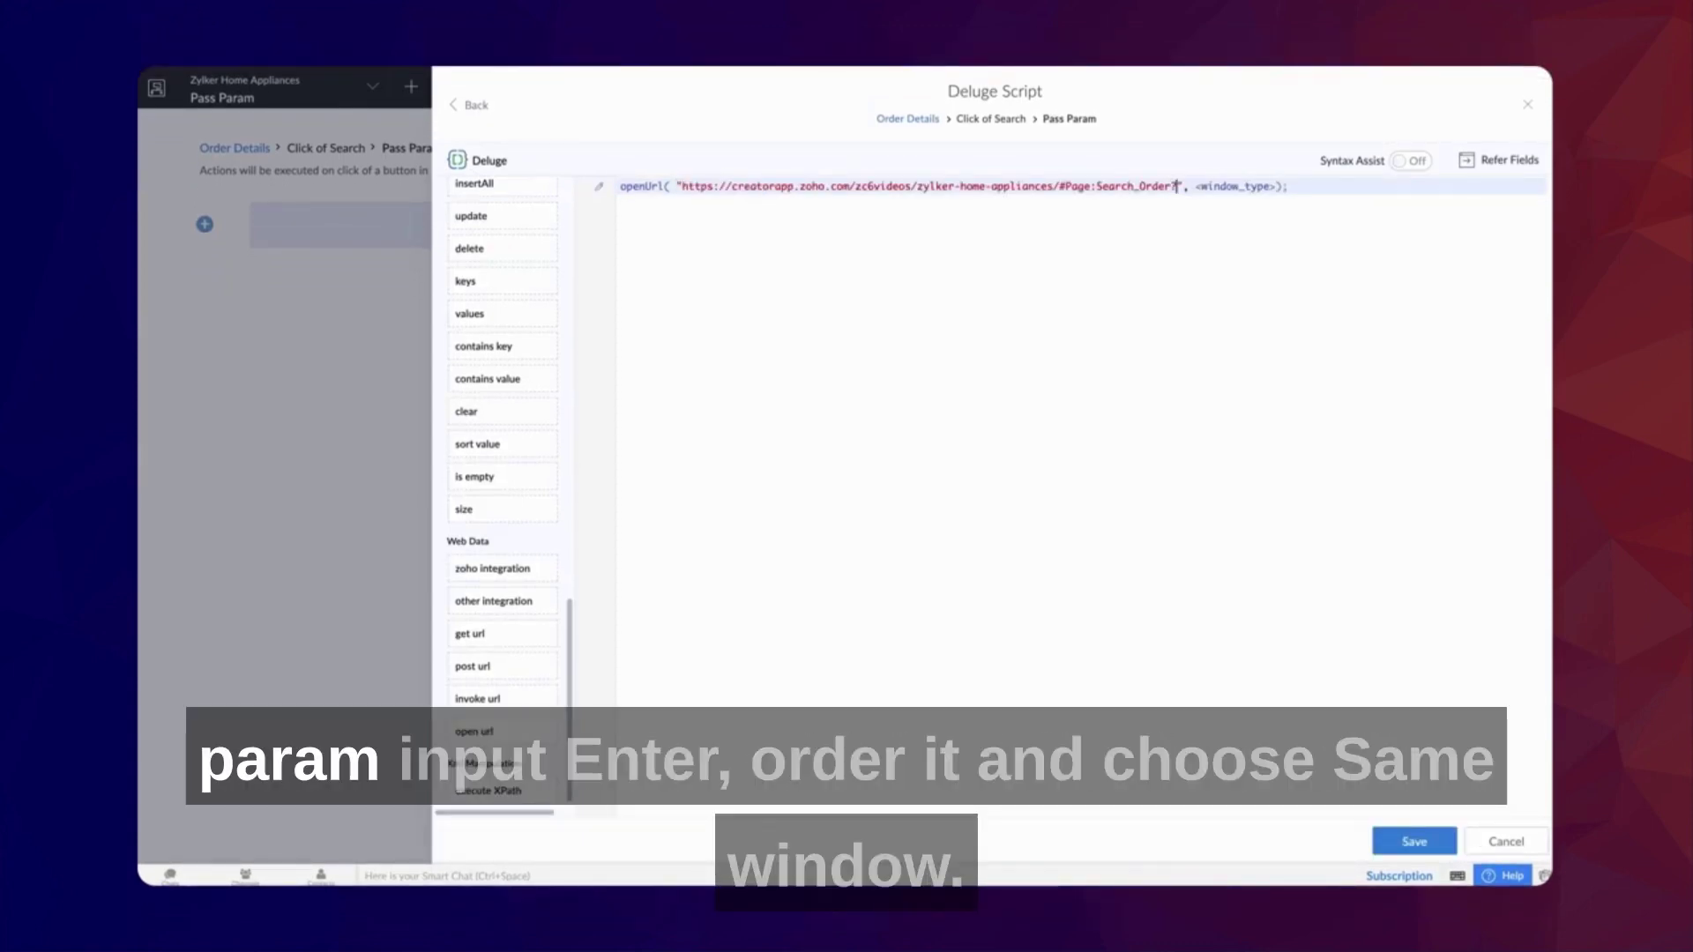
text(=" )
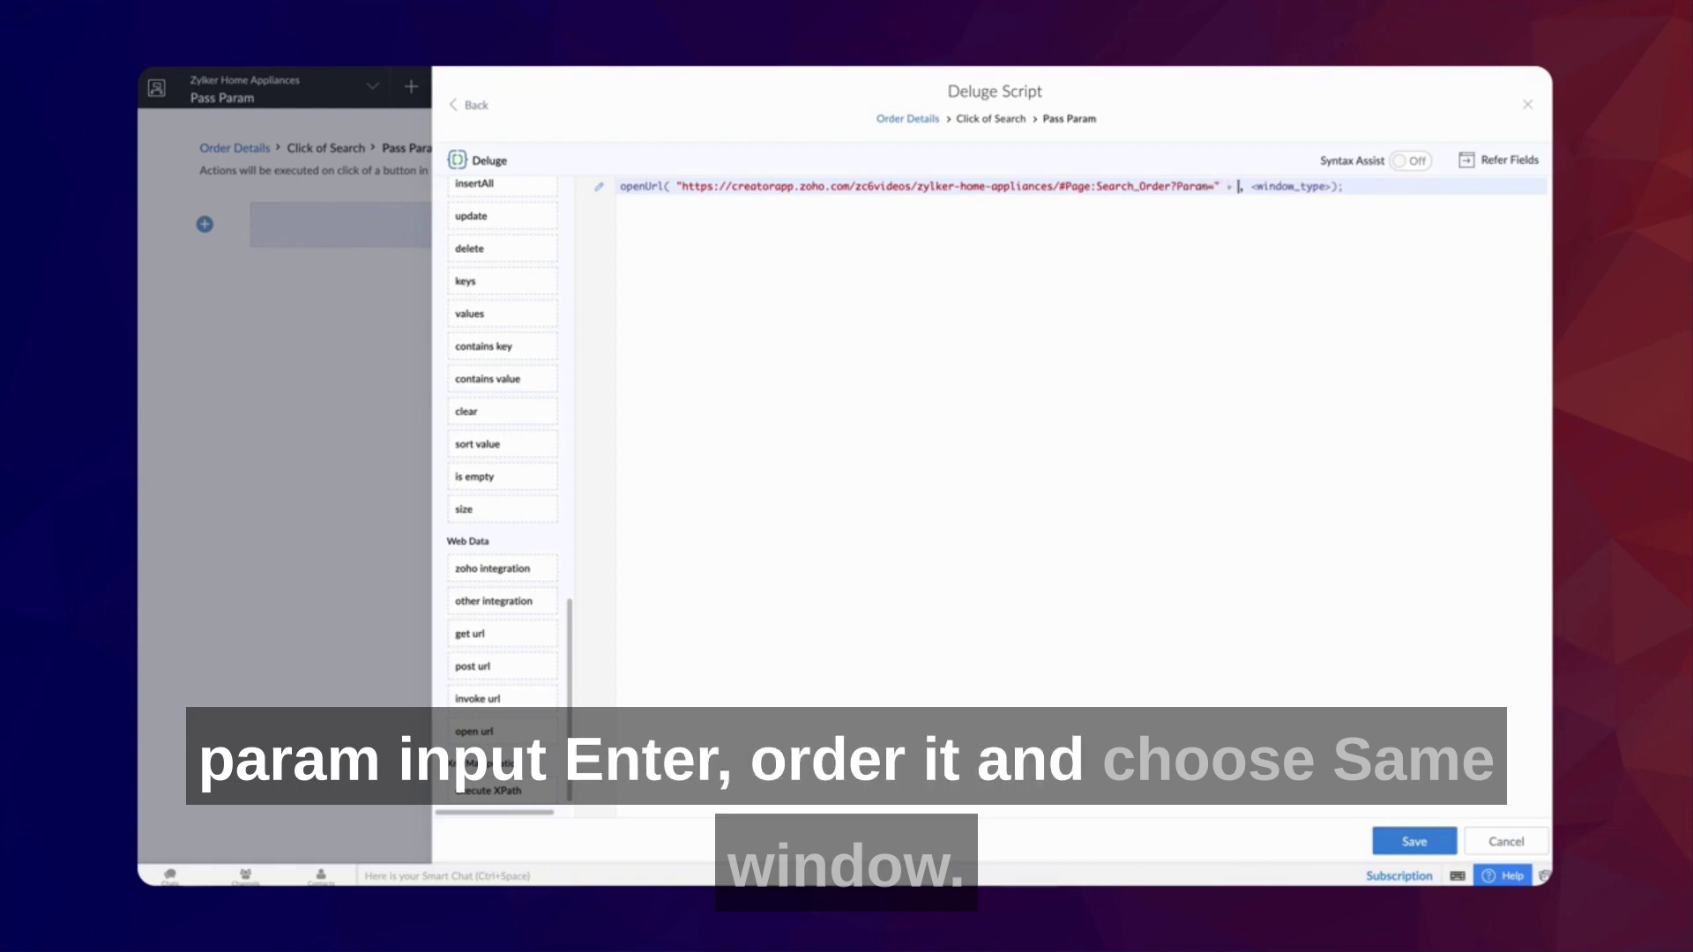
text(+ inp)
text(ut.Enter_Order_ID,)
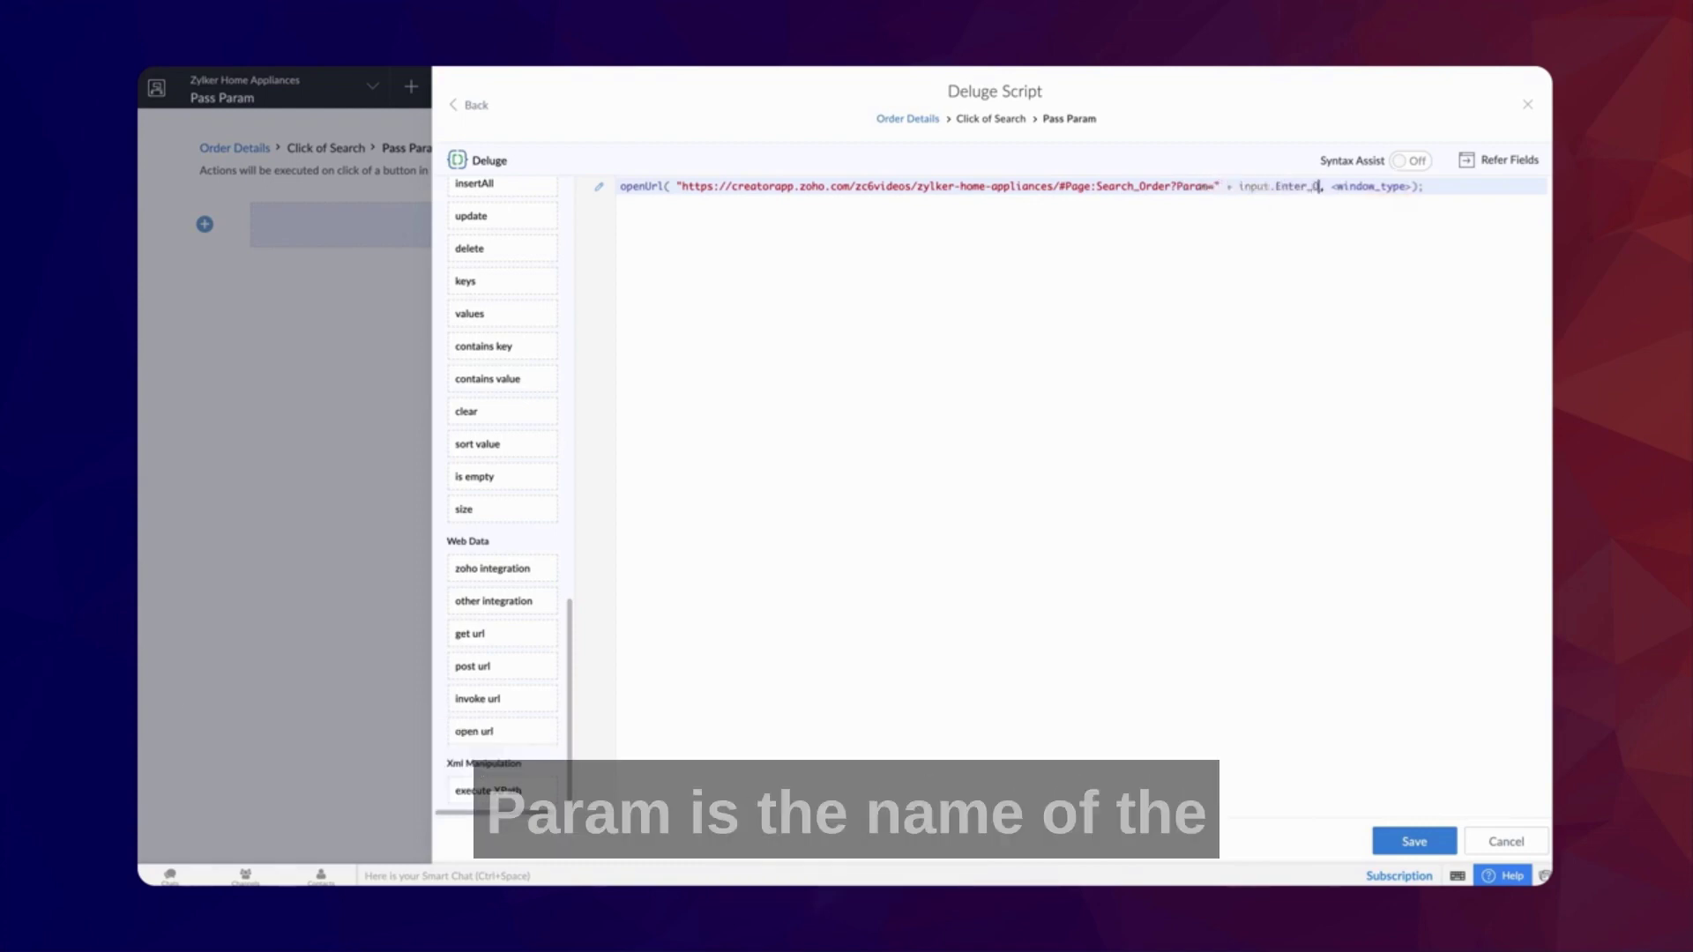
double_click(1413, 186)
click(1413, 206)
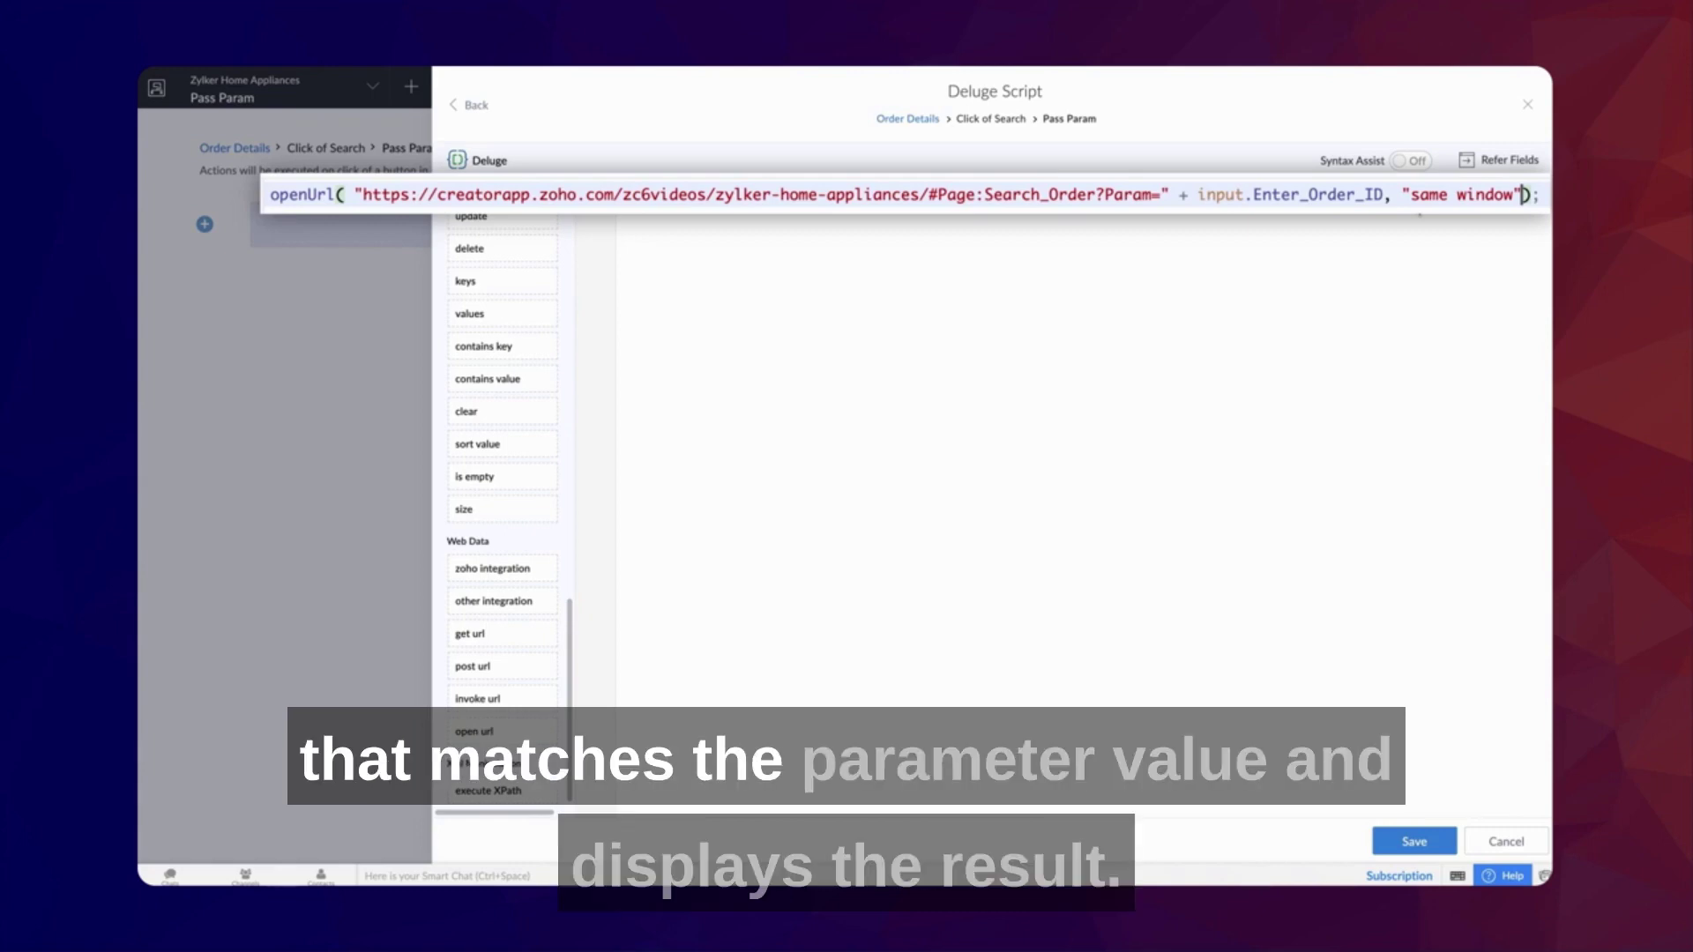
click(1413, 841)
click(1517, 88)
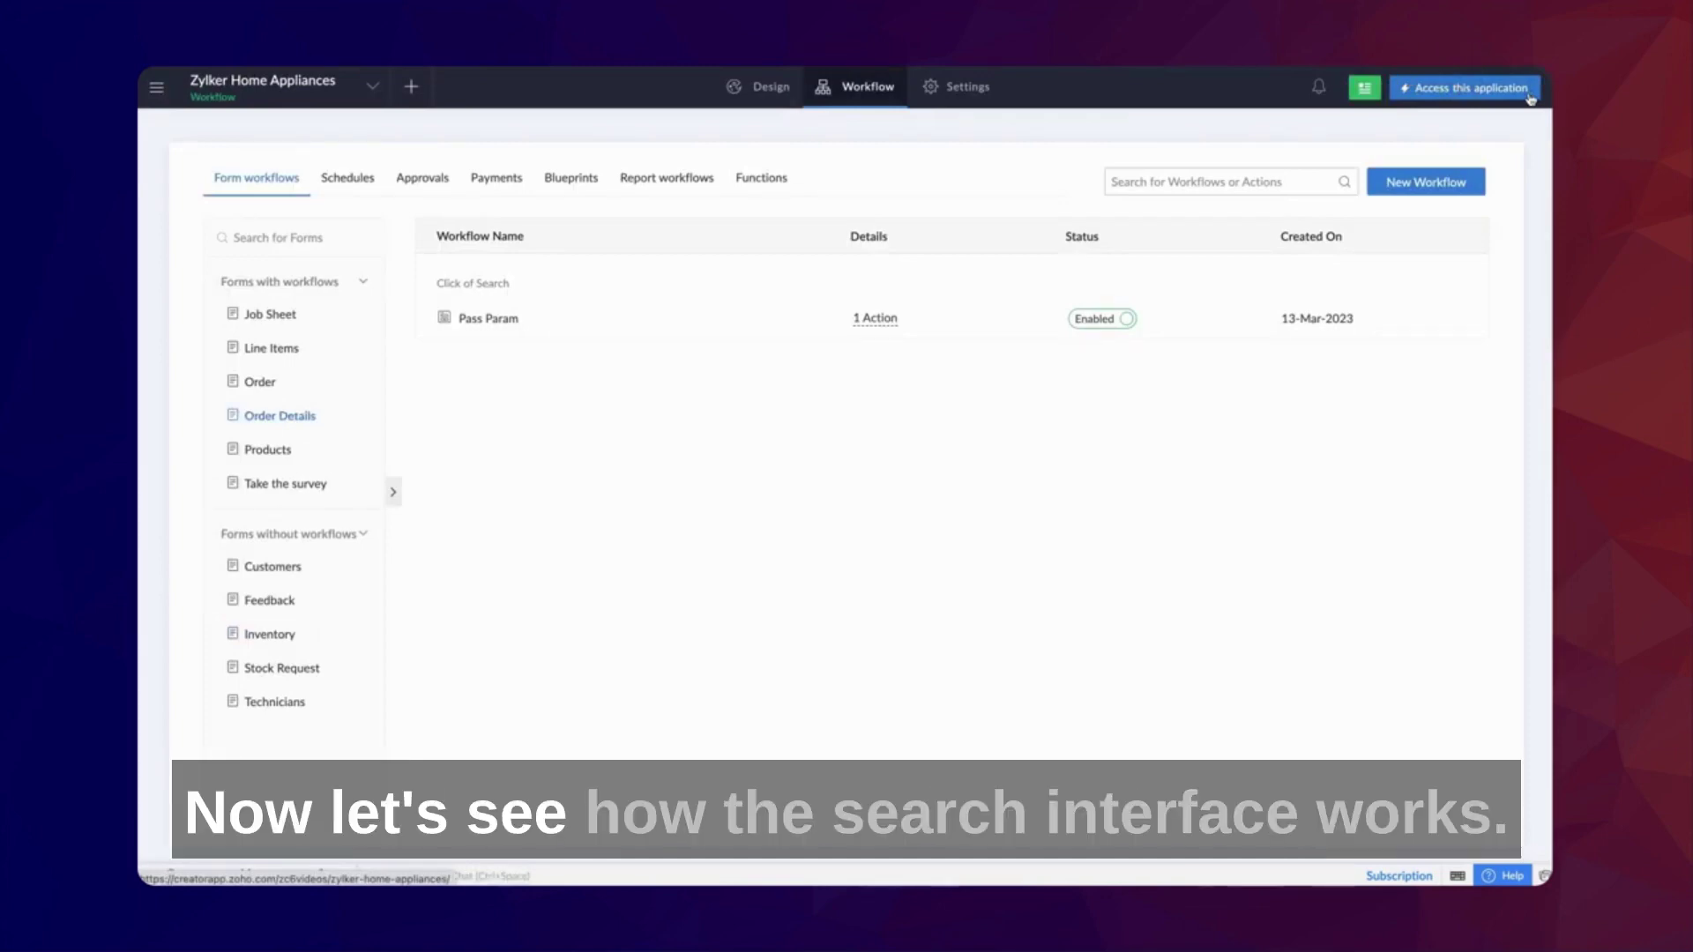
- In the live app, search Order ID 130303, then search an invalid Order ID
click(1533, 98)
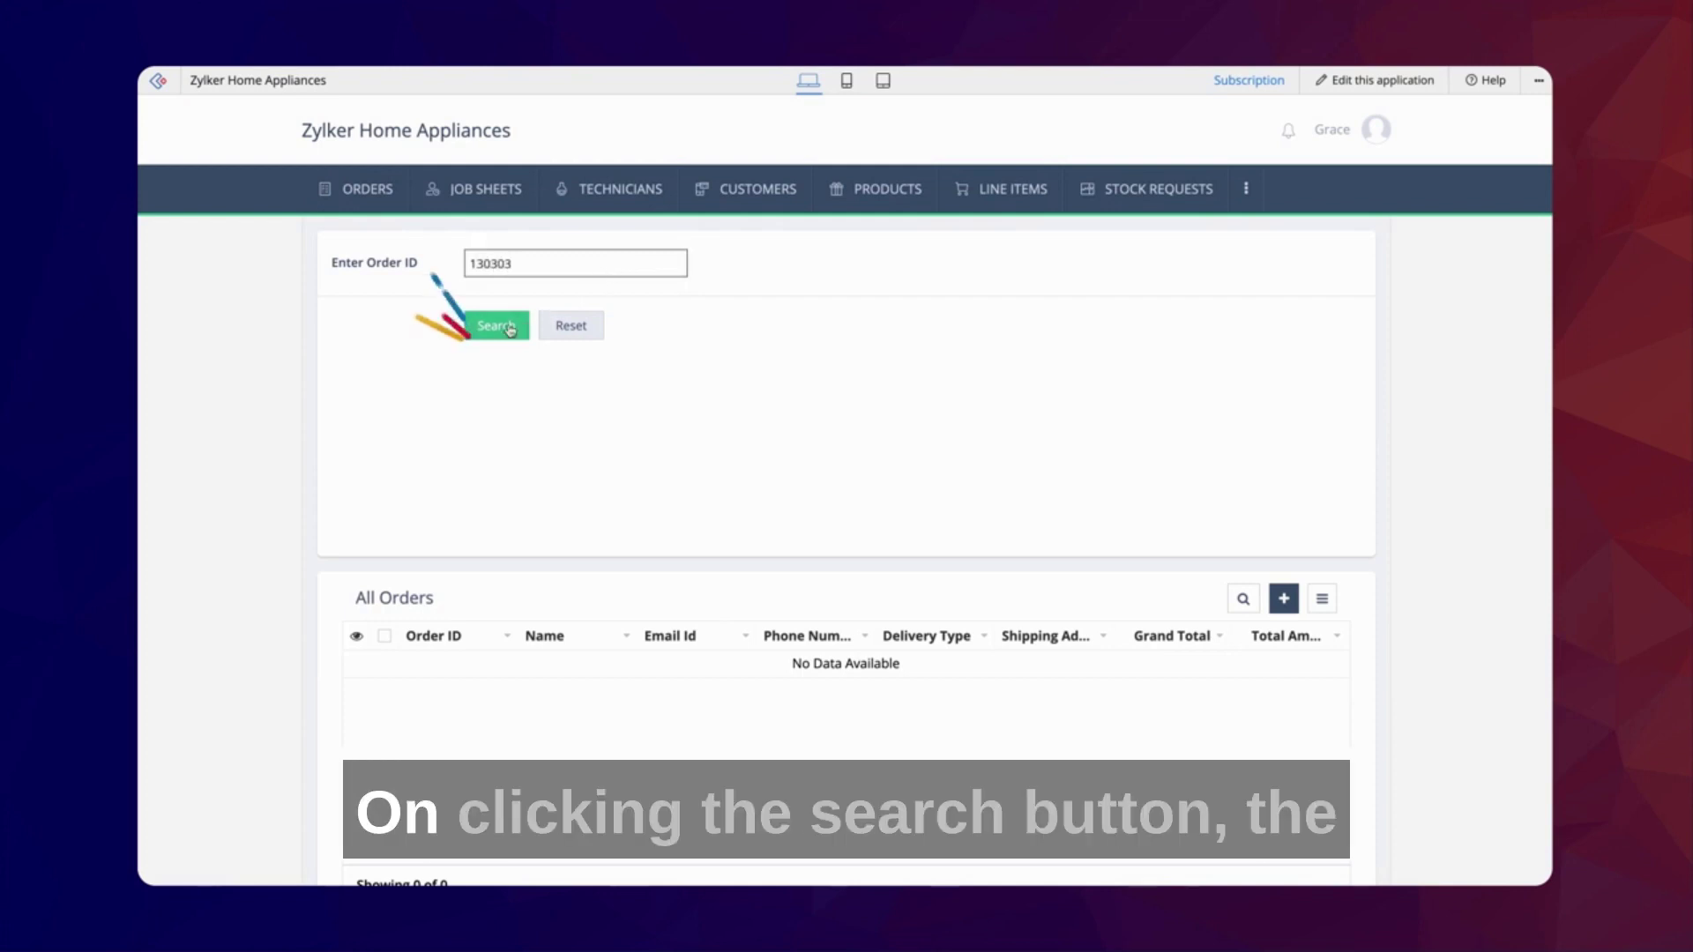
click(495, 326)
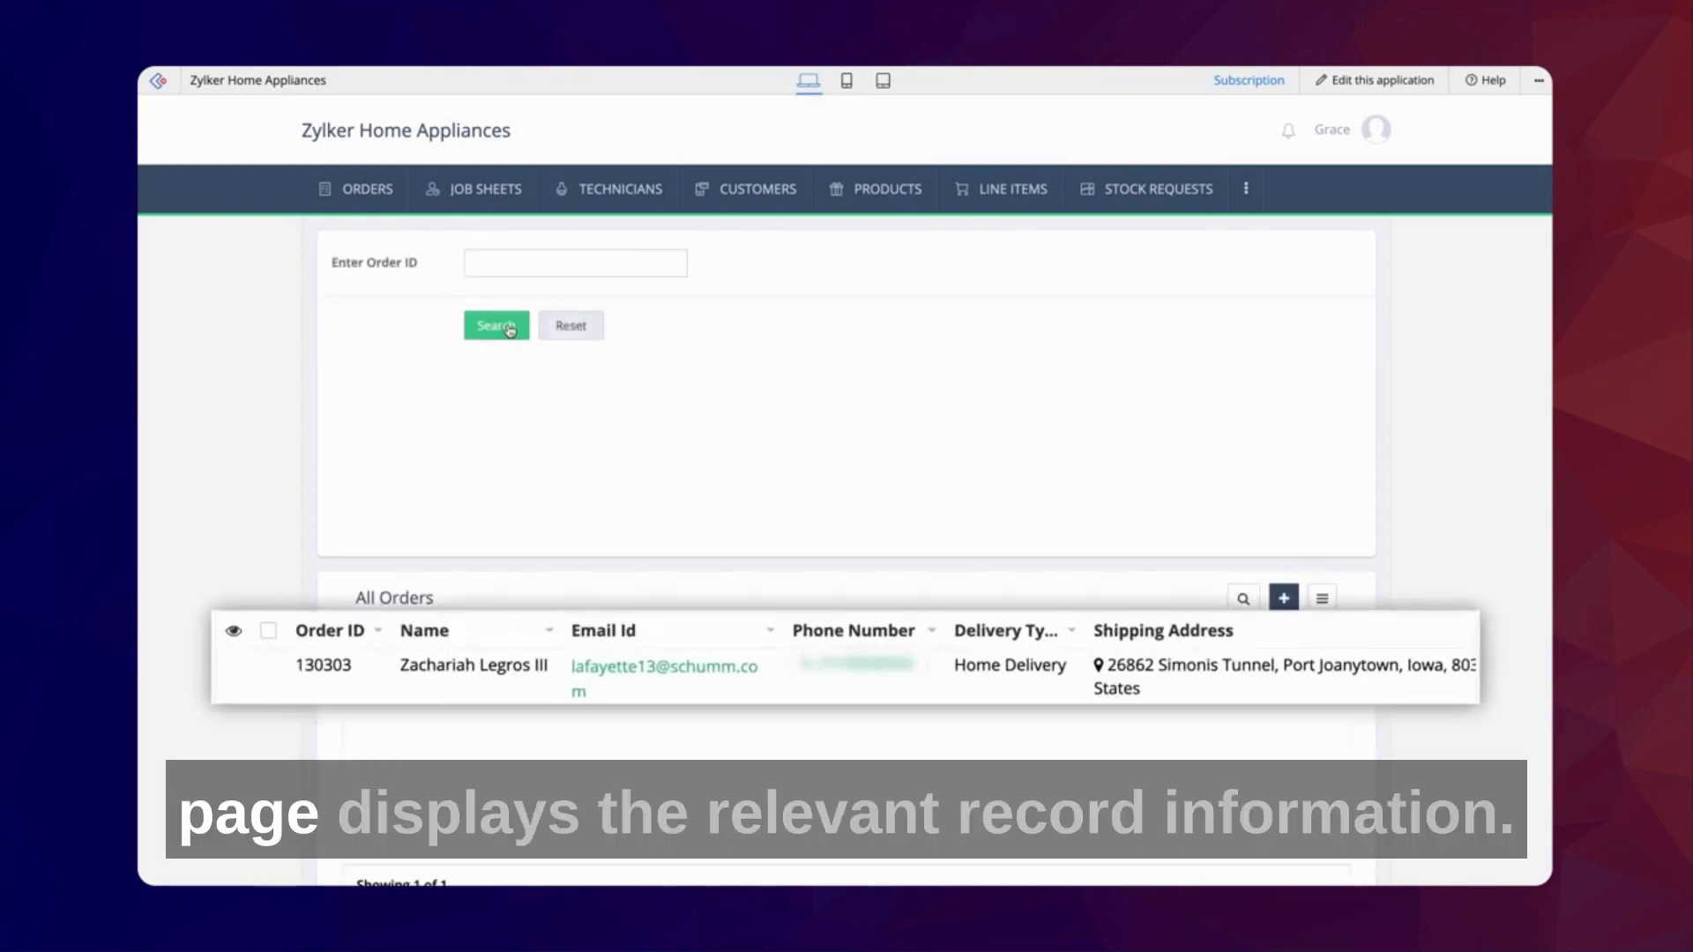
click(537, 263)
text(130000)
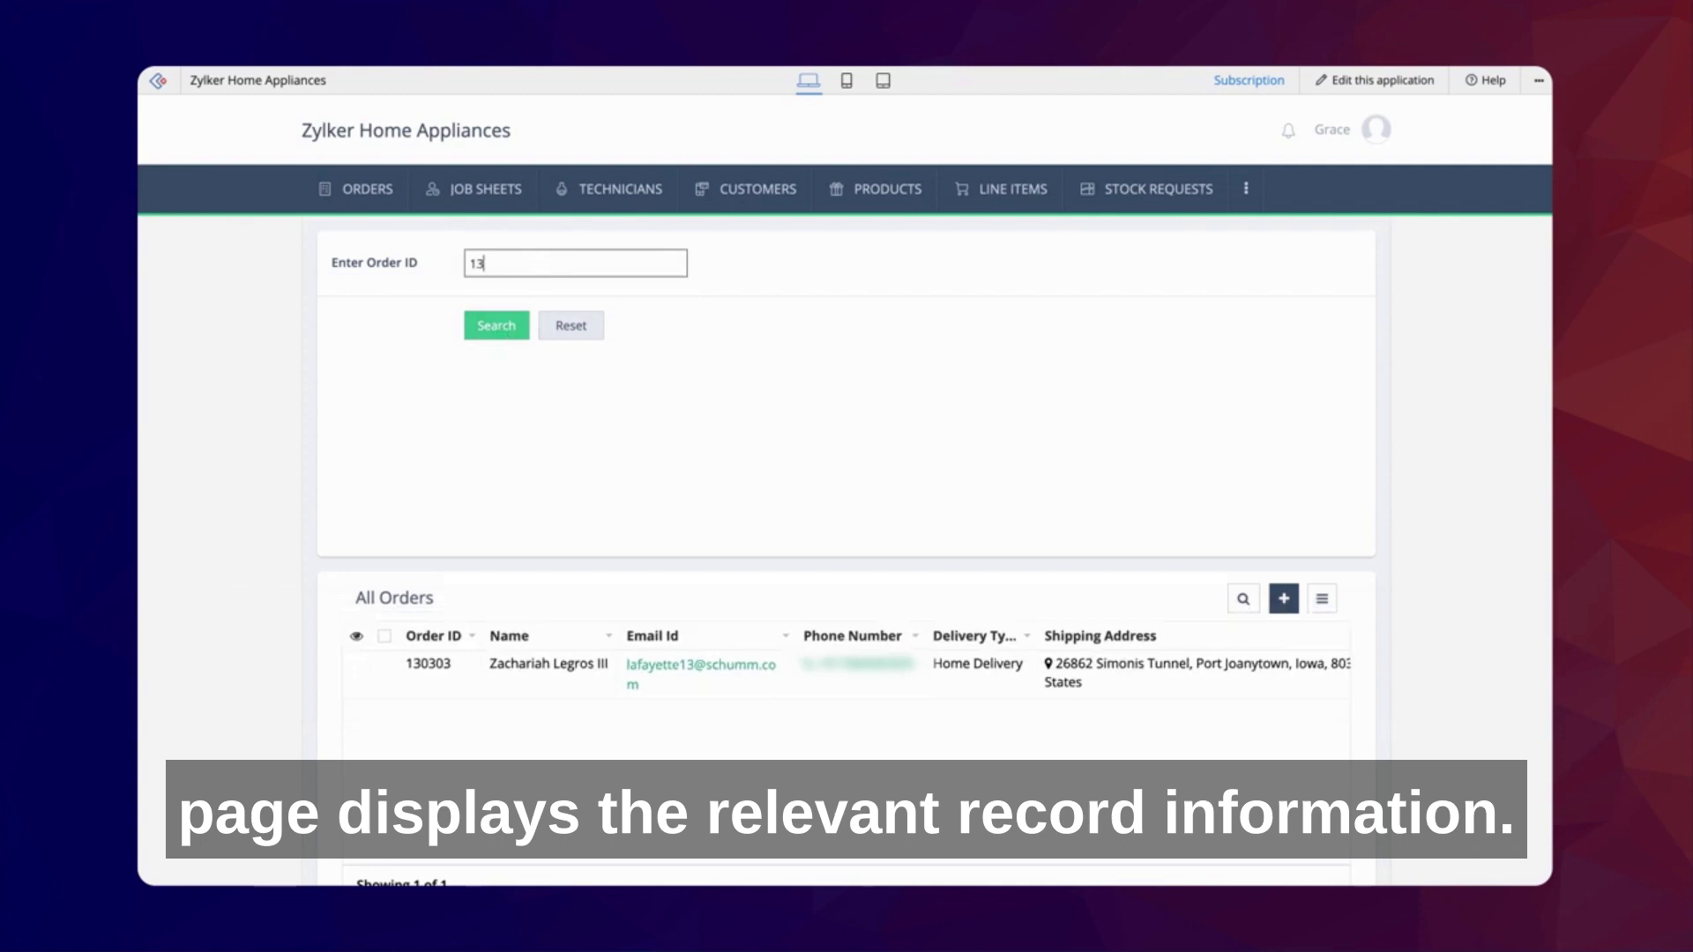
click(496, 325)
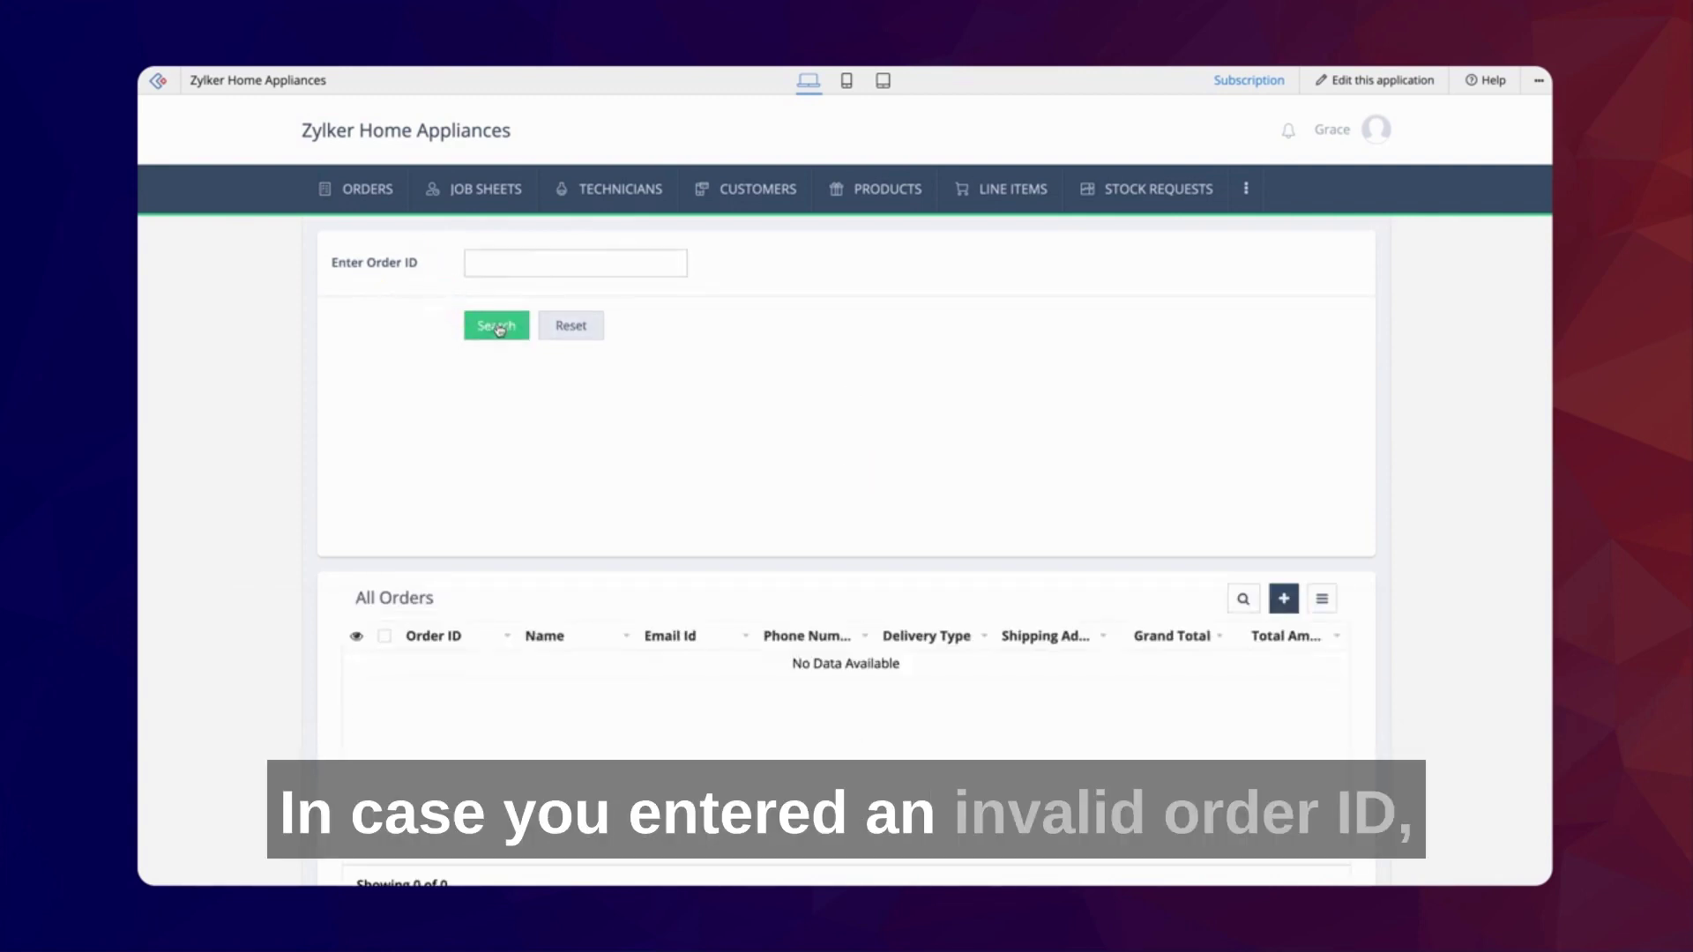